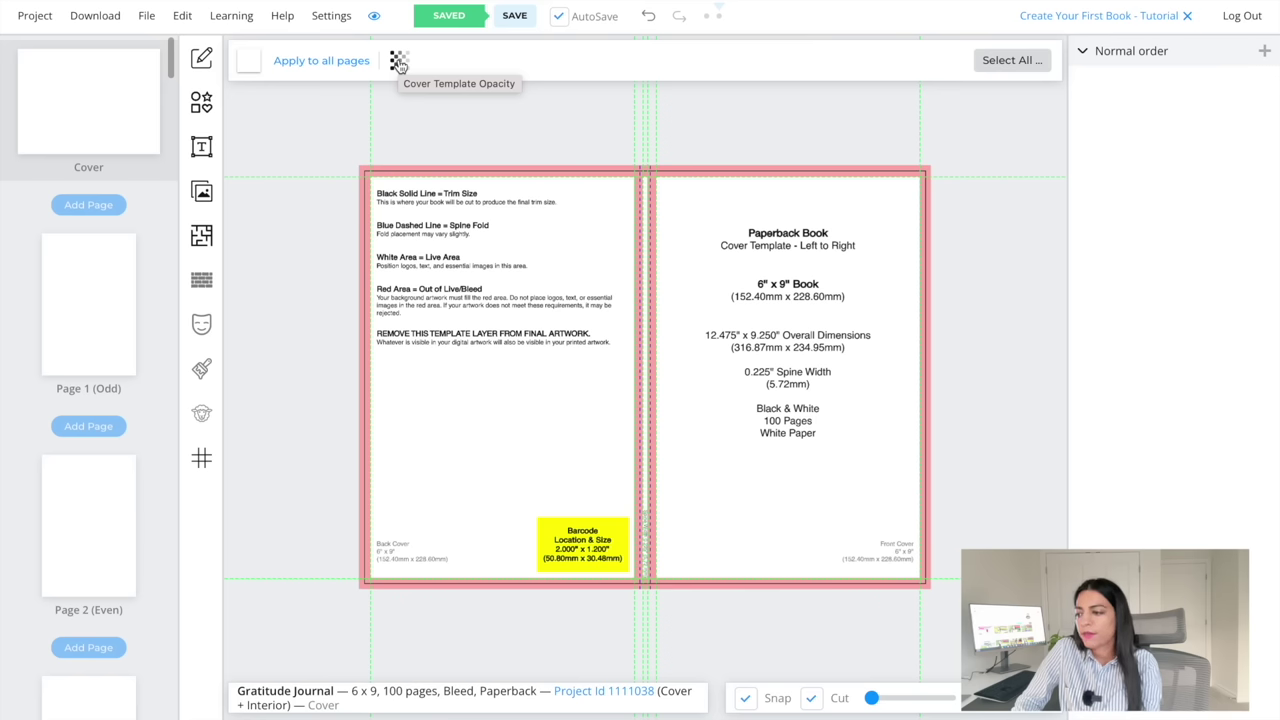
Hide the cover template overlay on the paperback cover
left_click(399, 62)
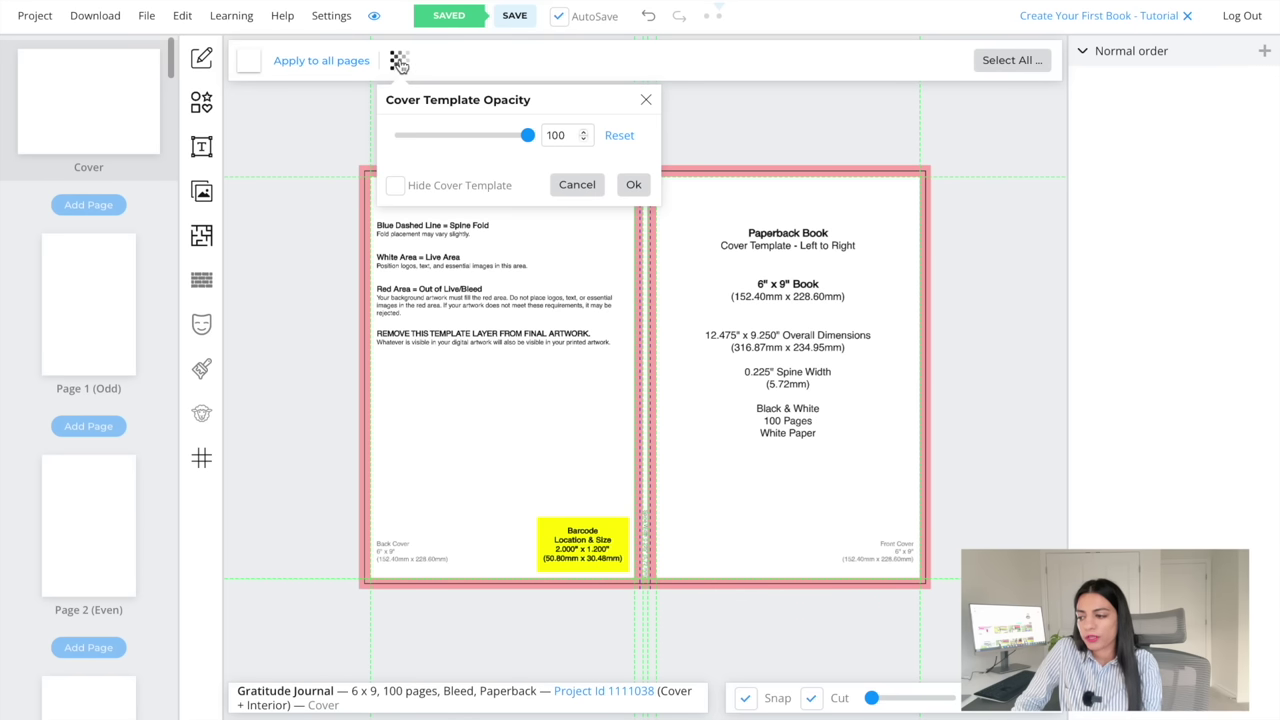
left_click(401, 189)
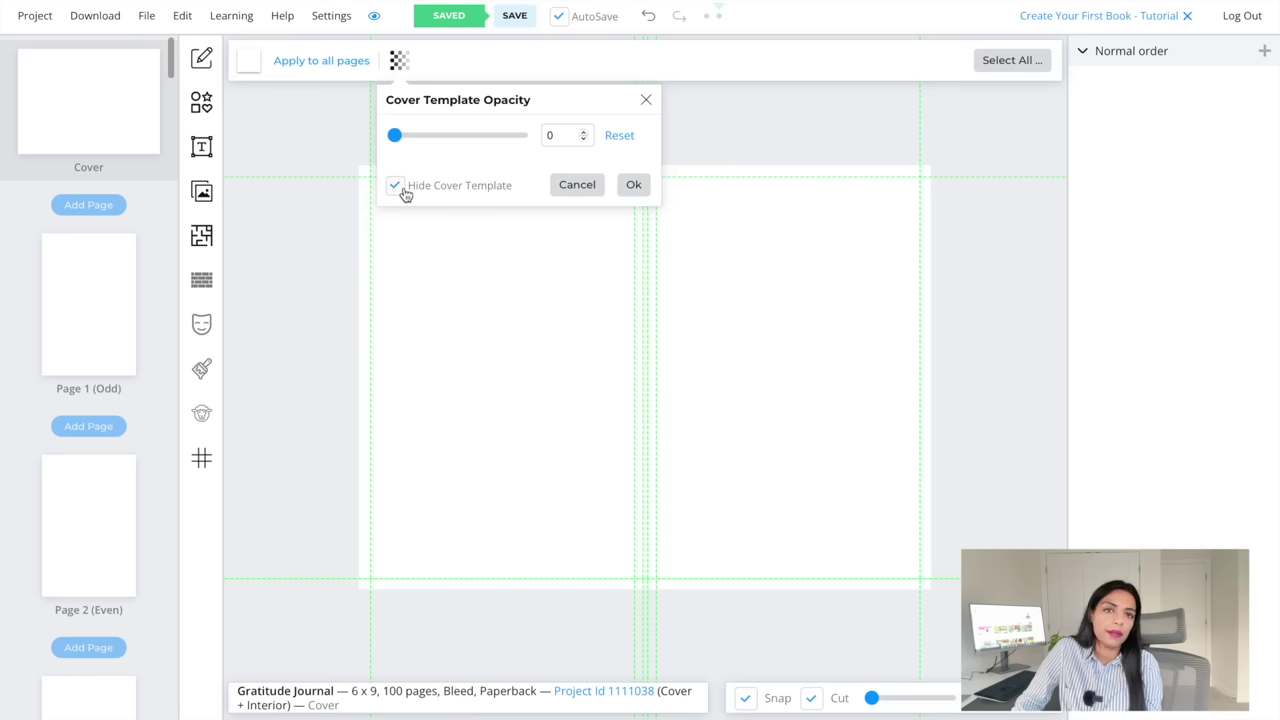
left_click(634, 186)
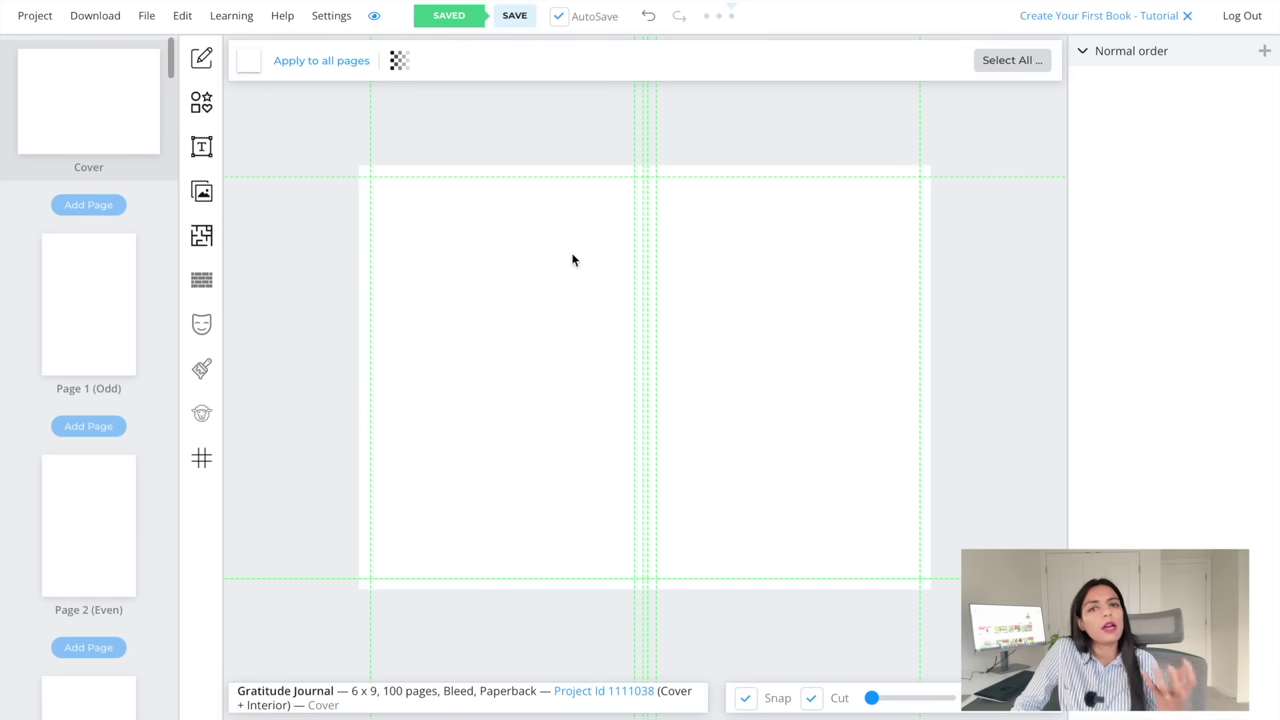
Insert the Pixabay image "waves, sea, nature" onto the cover
left_click(202, 193)
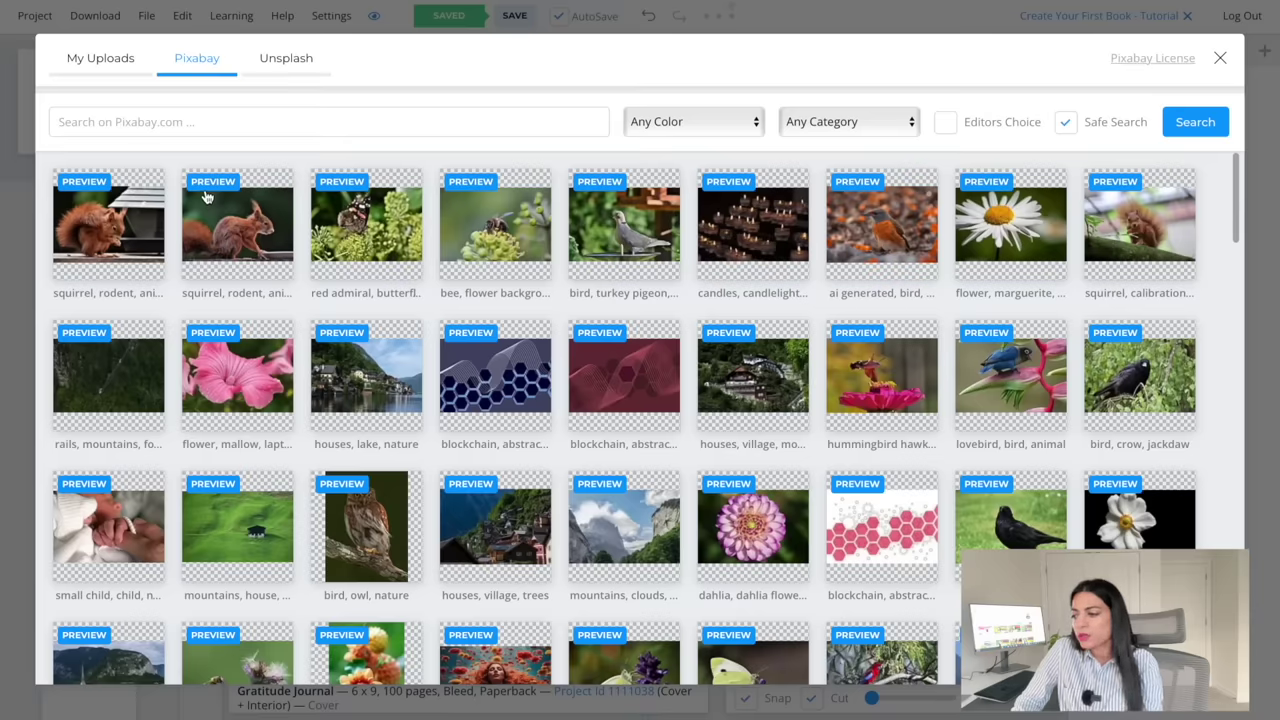
left_click(102, 60)
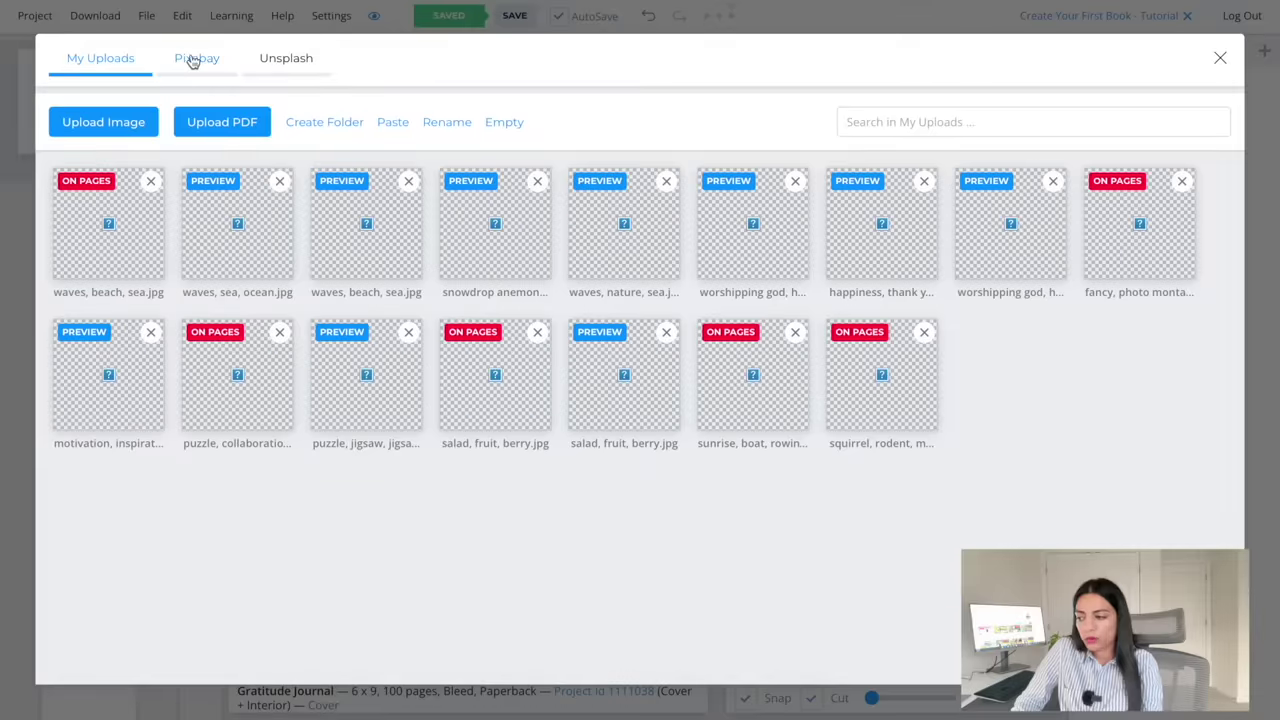
left_click(208, 58)
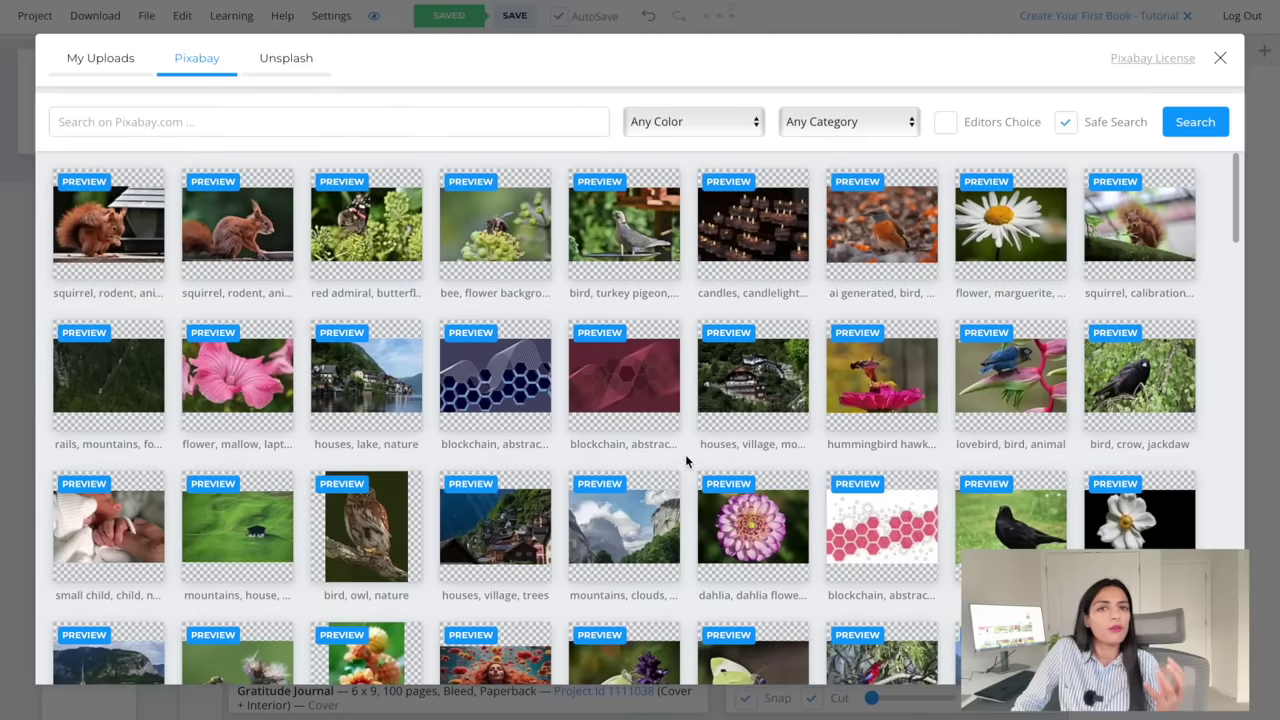
scroll(666, 463, "down", 5)
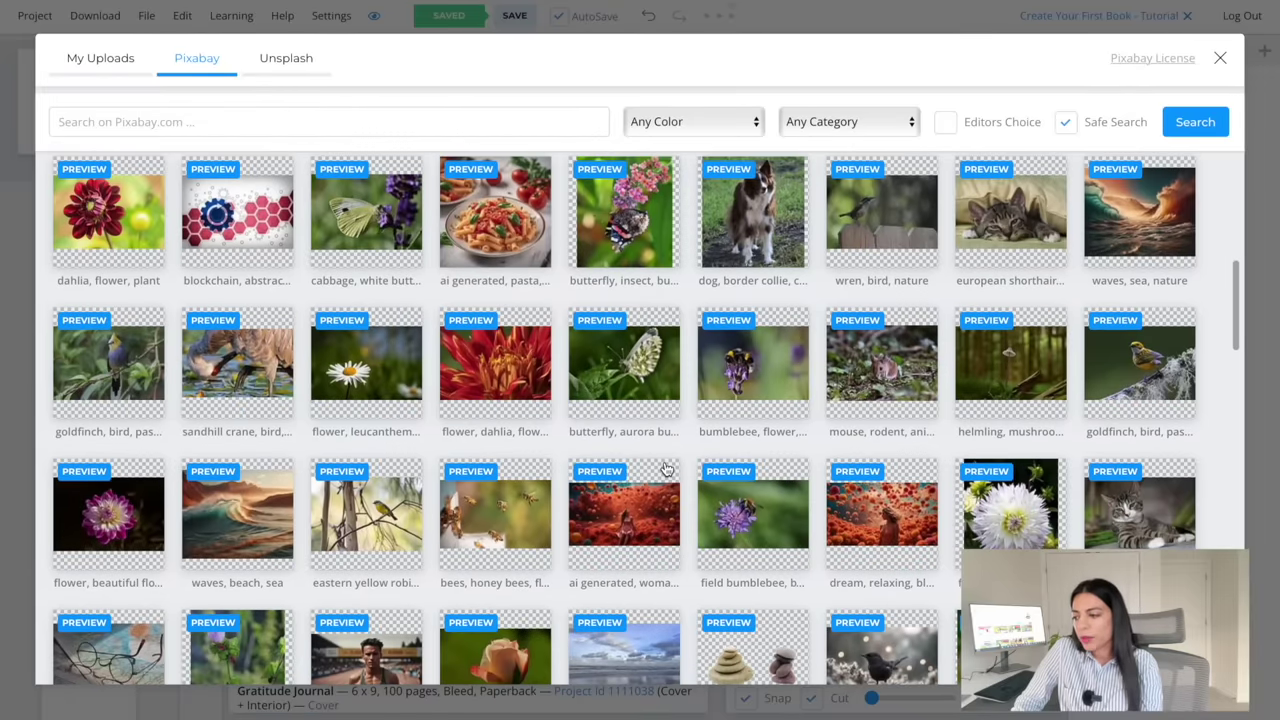
scroll(666, 470, "up", 3)
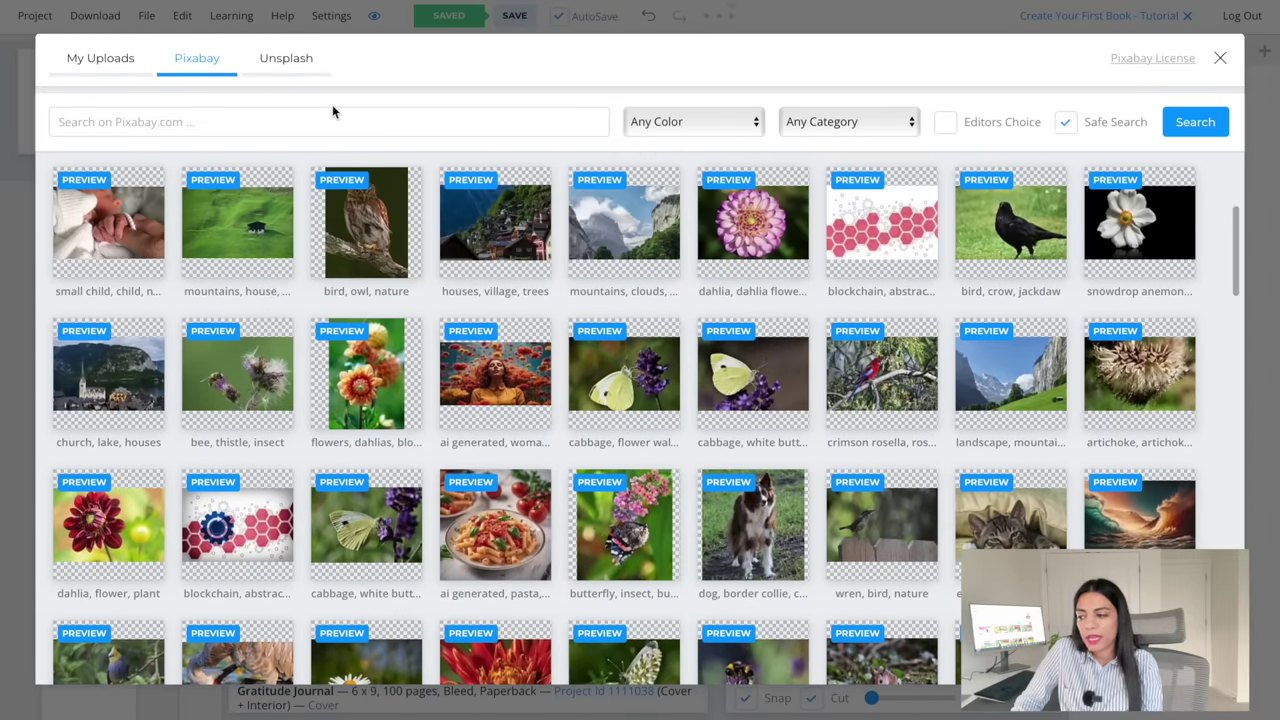
left_click(288, 56)
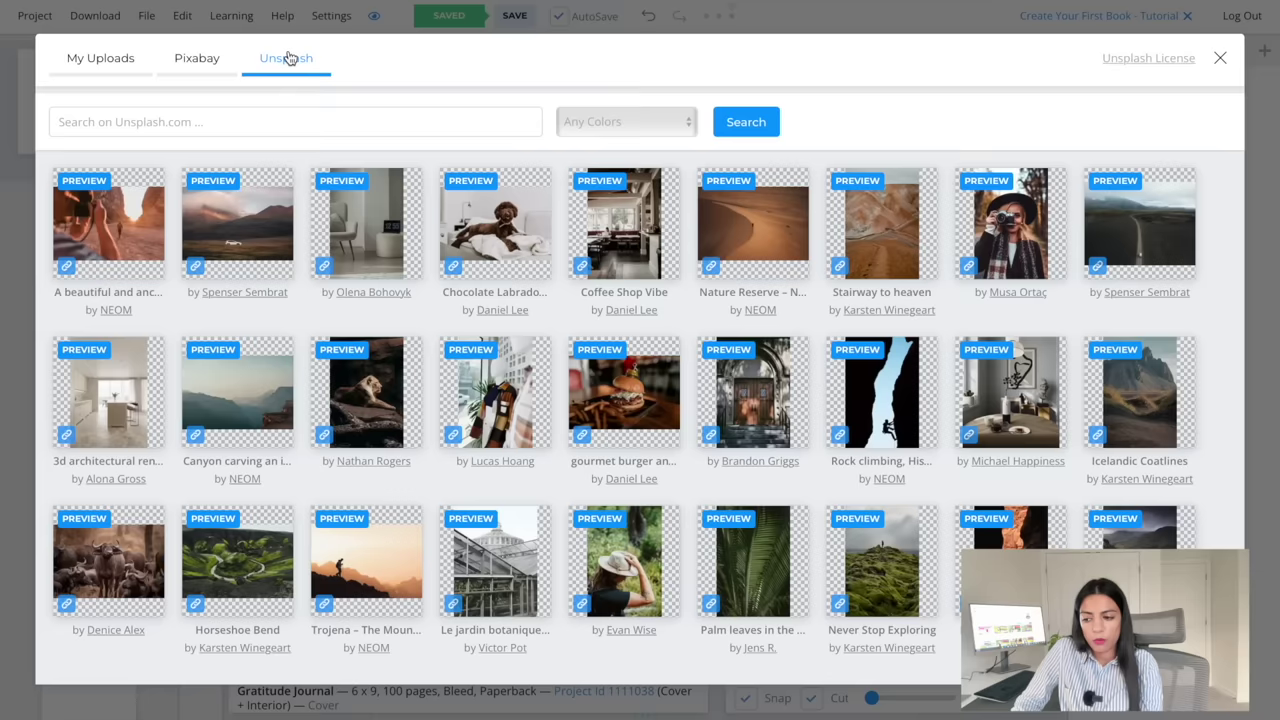
left_click(177, 70)
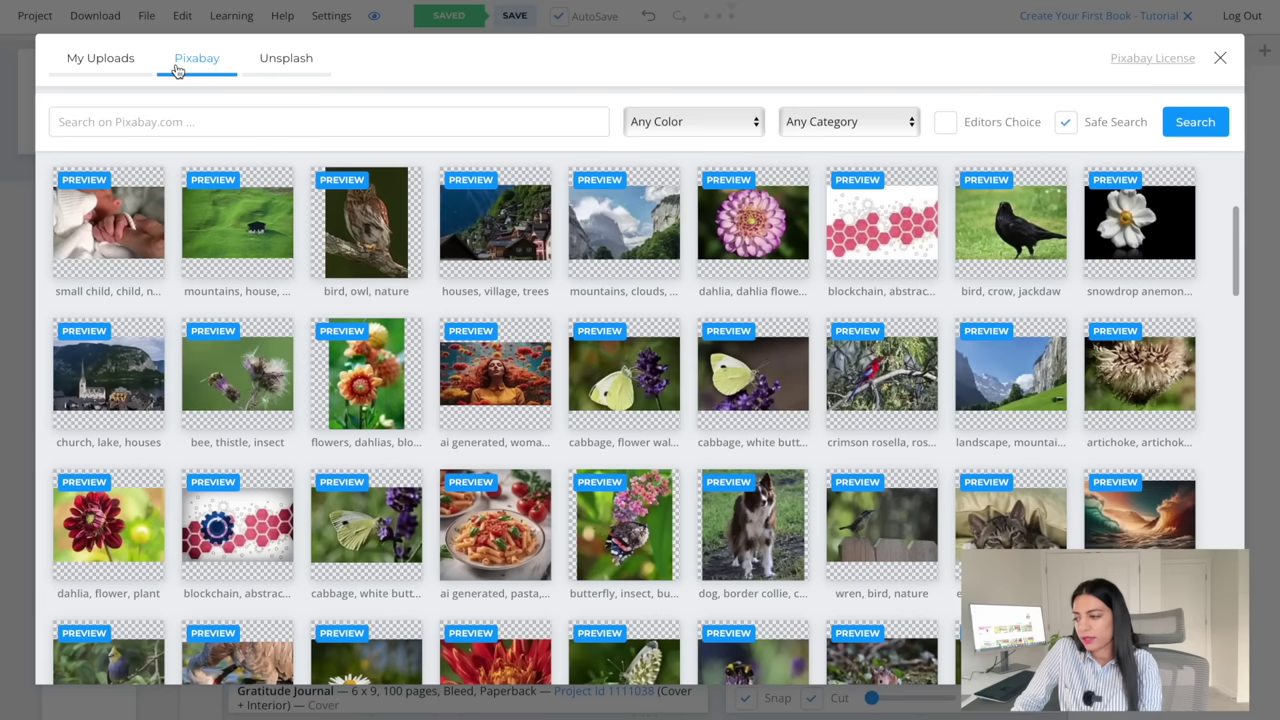
scroll(644, 419, "down", 2)
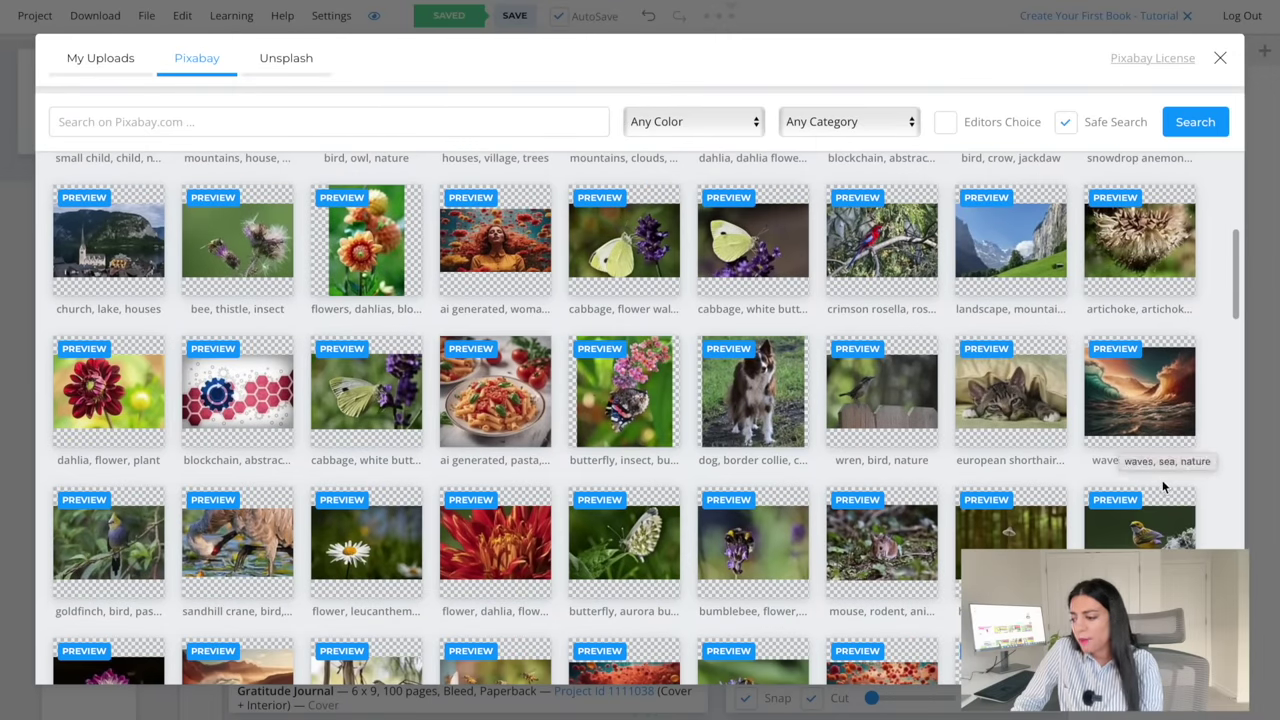
left_click(1151, 419)
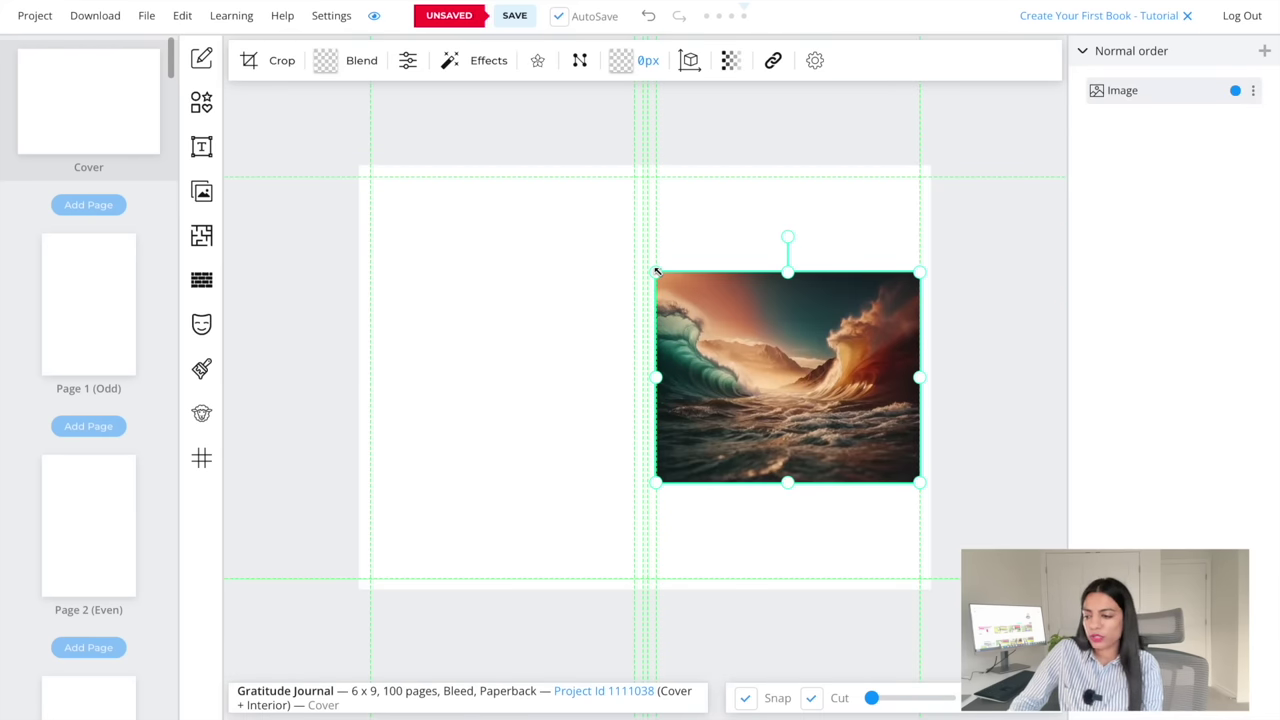
Enlarge the waves image past the cover edges and centre it so it fills the back, spine and front
left_click_drag(654, 268, 425, 215)
left_click_drag(484, 483, 365, 596)
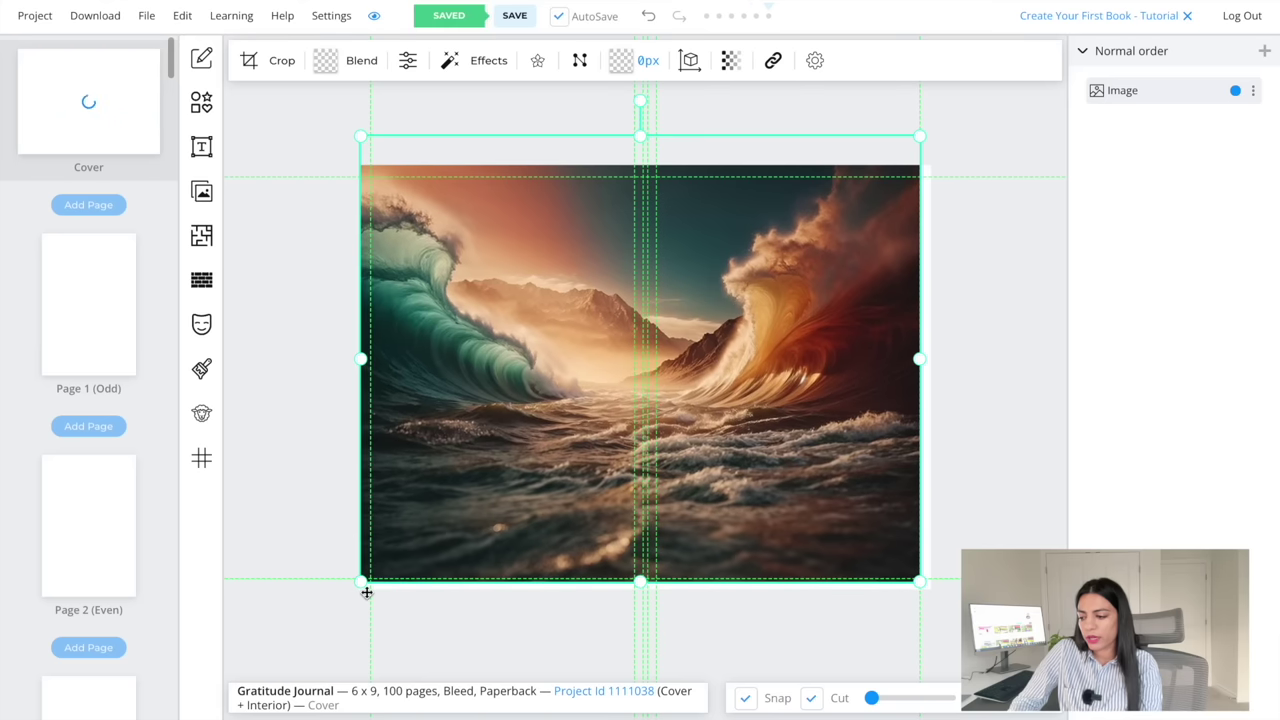
left_click_drag(925, 140, 954, 129)
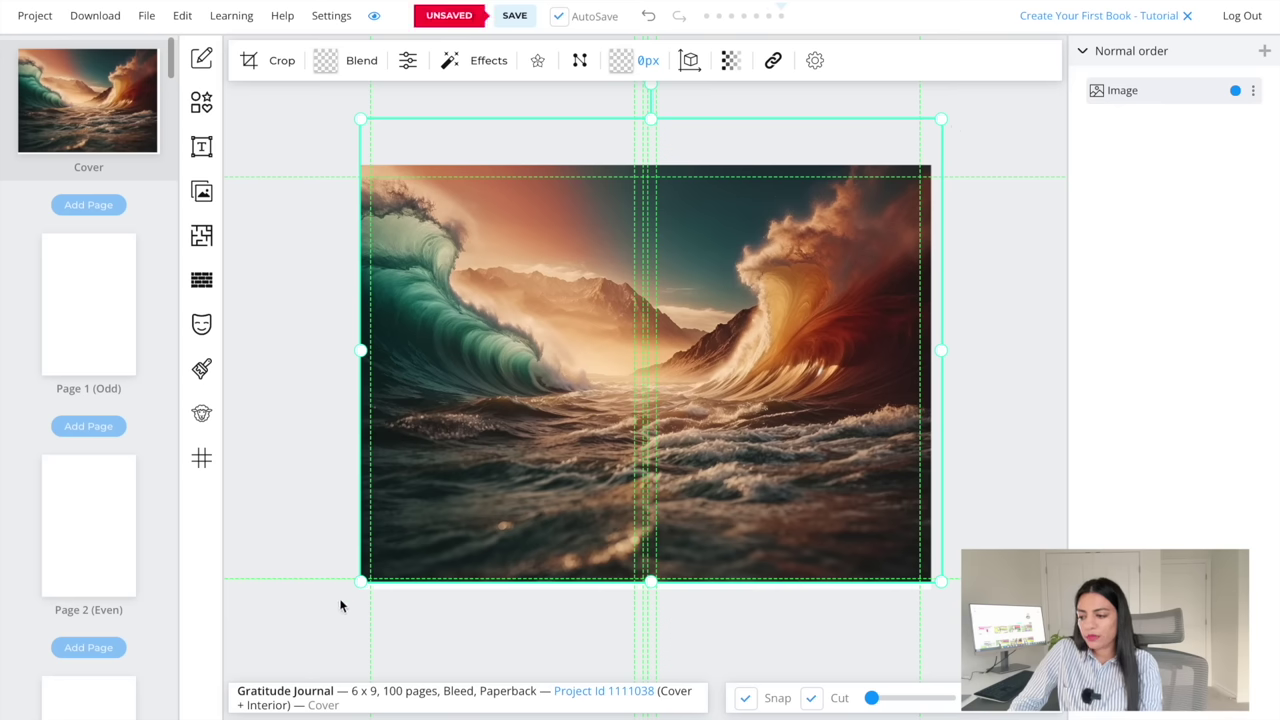
left_click_drag(361, 581, 314, 631)
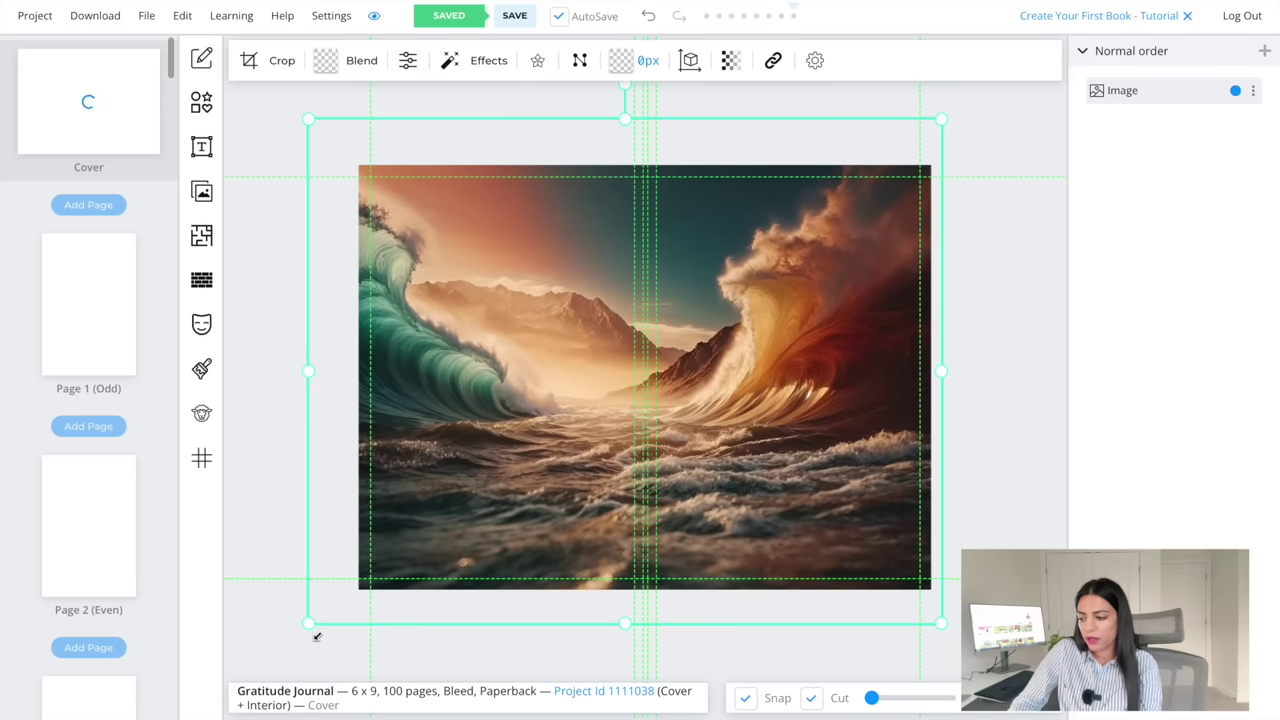
left_click_drag(700, 531, 716, 544)
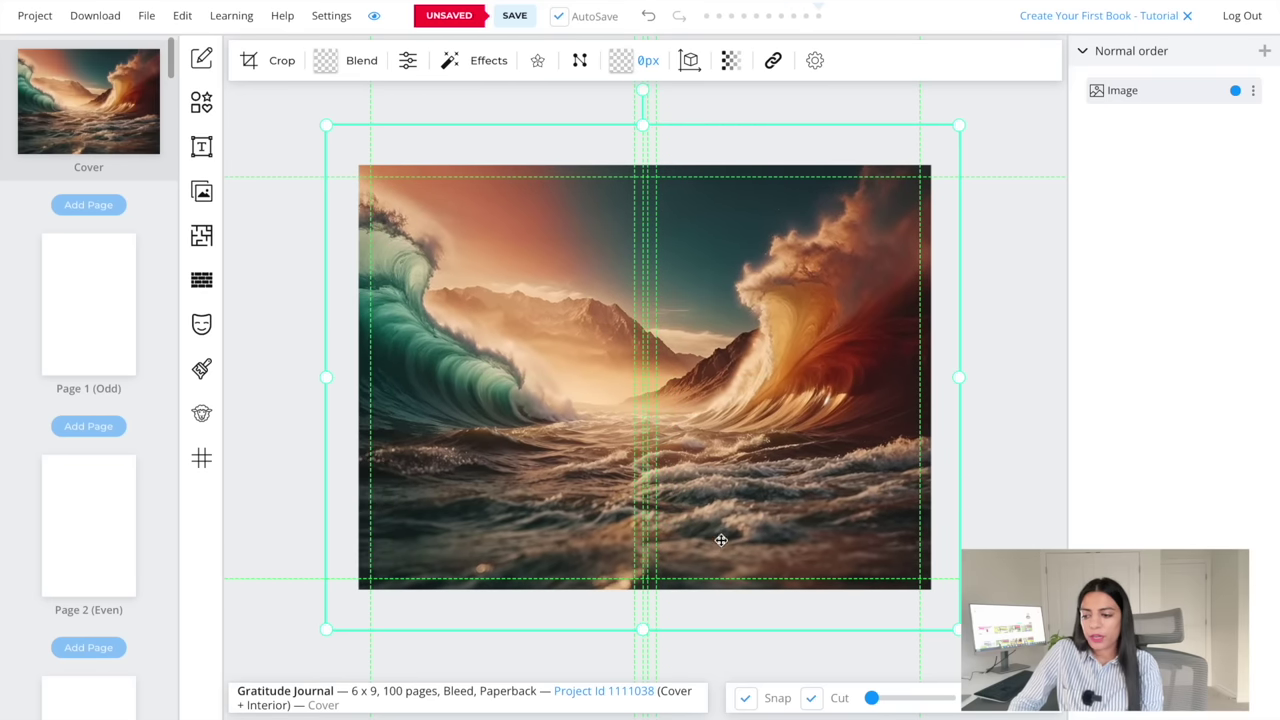
left_click(1000, 403)
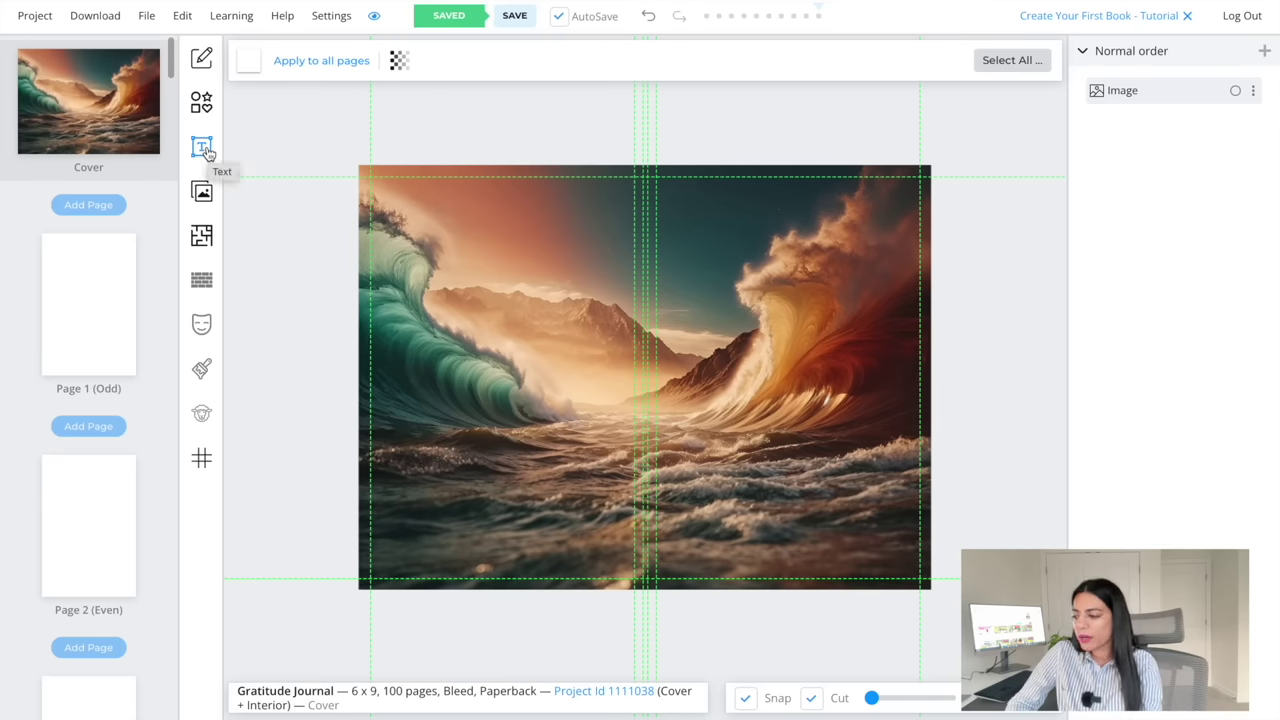
Add a heading with the text "Gratitude" to the cover
left_click(203, 148)
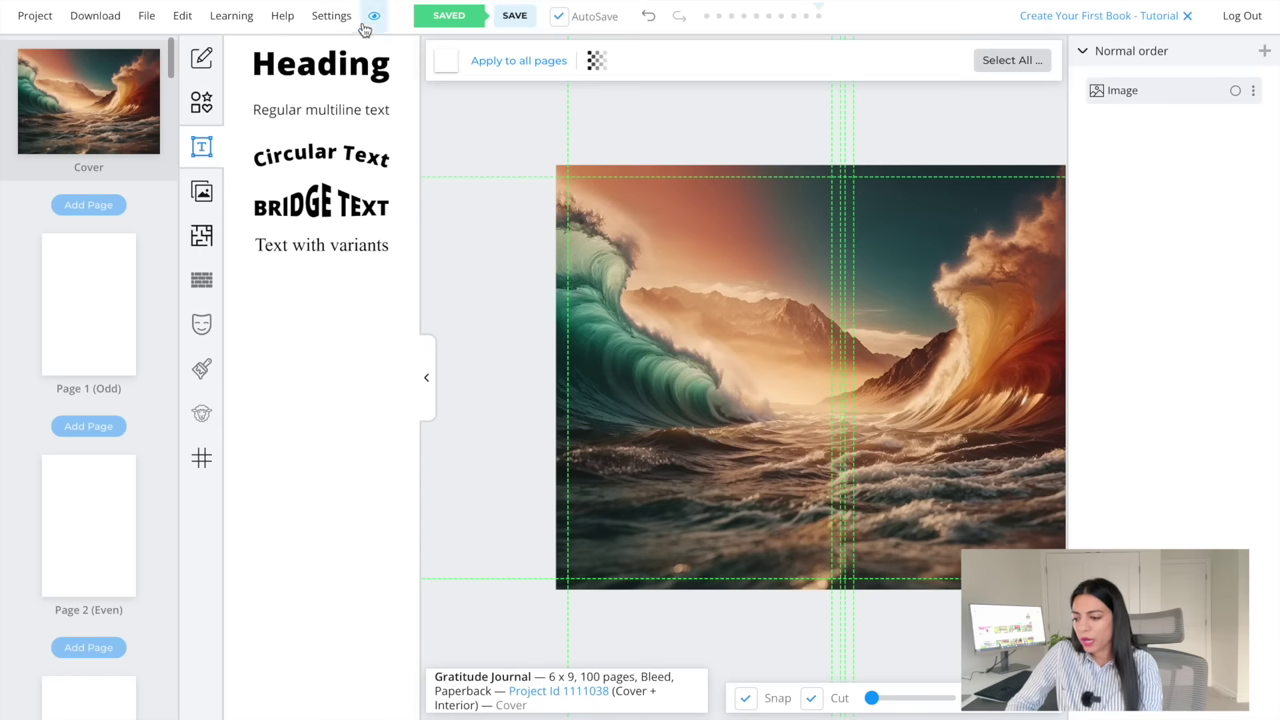
left_click(345, 64)
double_click(789, 381)
type("Gratitude")
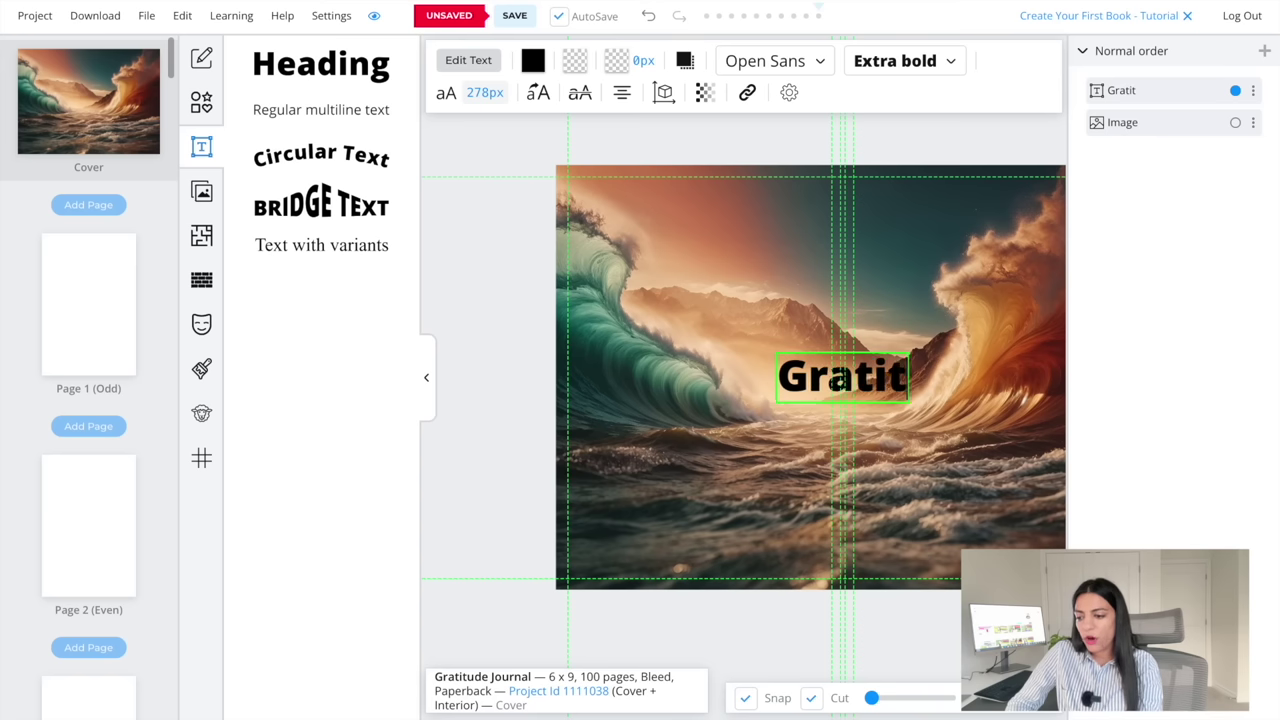
left_click(770, 483)
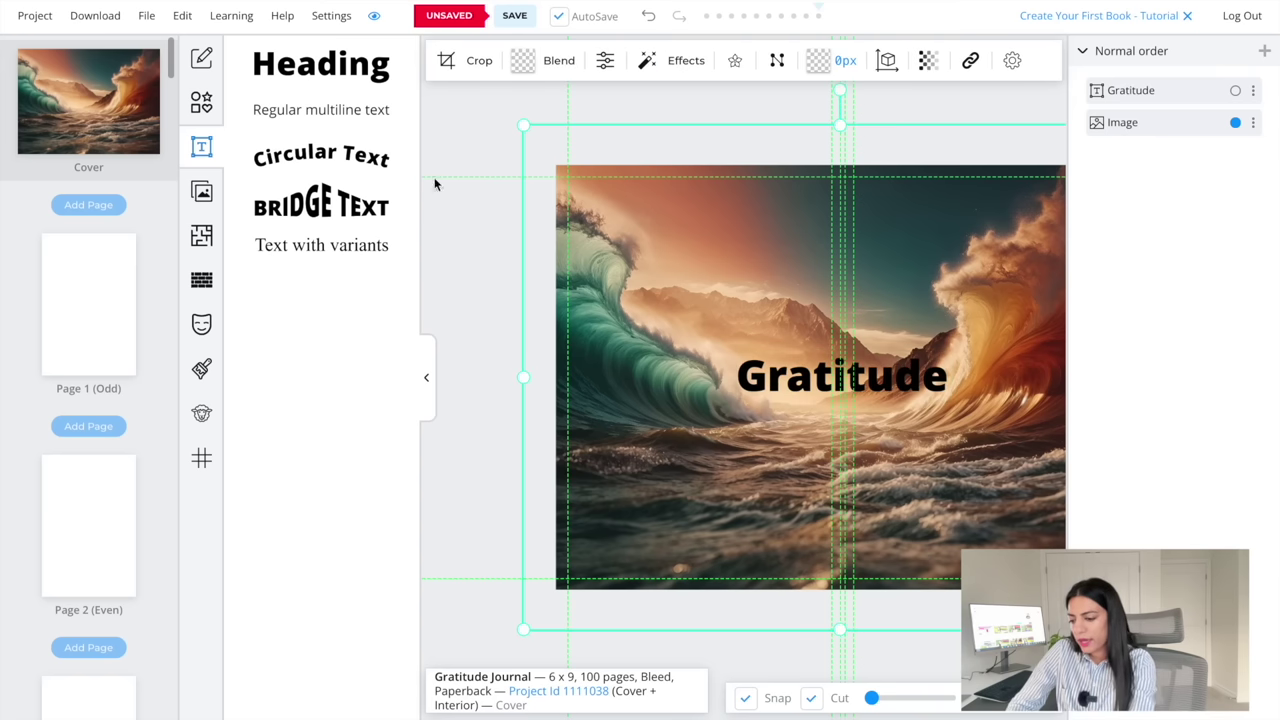
Add a second heading below "Gratitude" with the text "Journal"
left_click(323, 85)
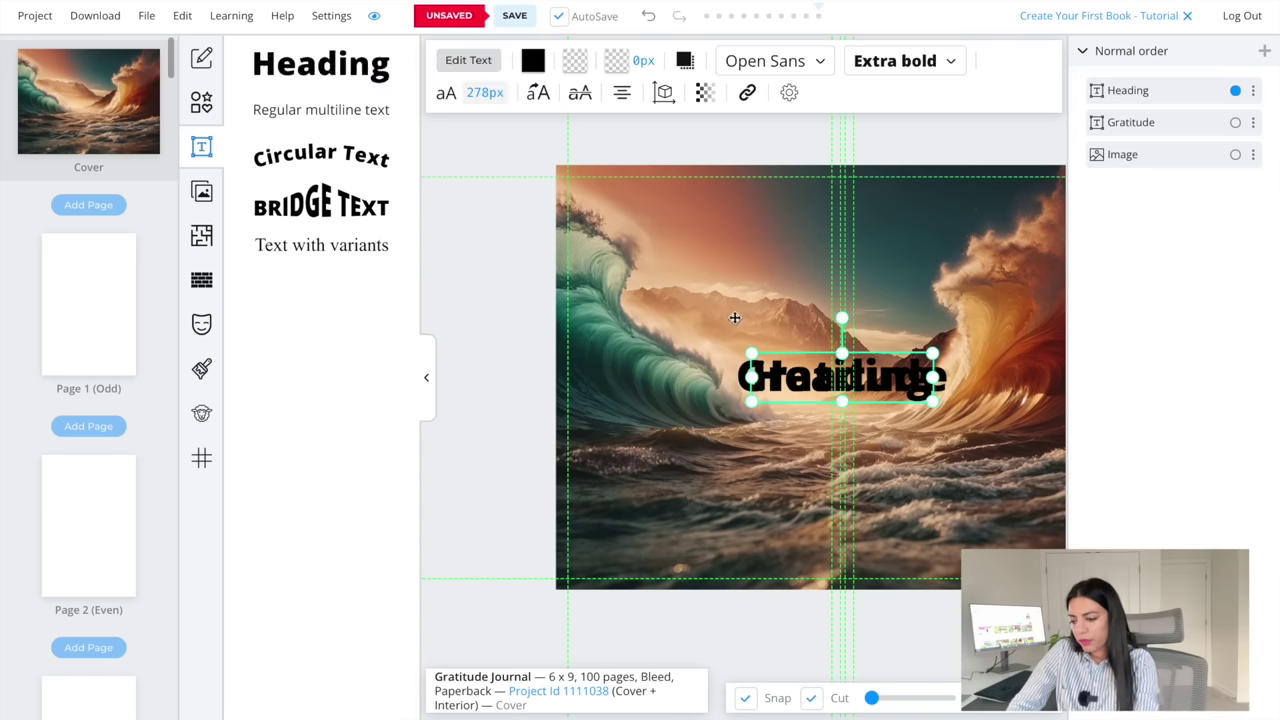
left_click_drag(778, 389, 780, 445)
double_click(780, 440)
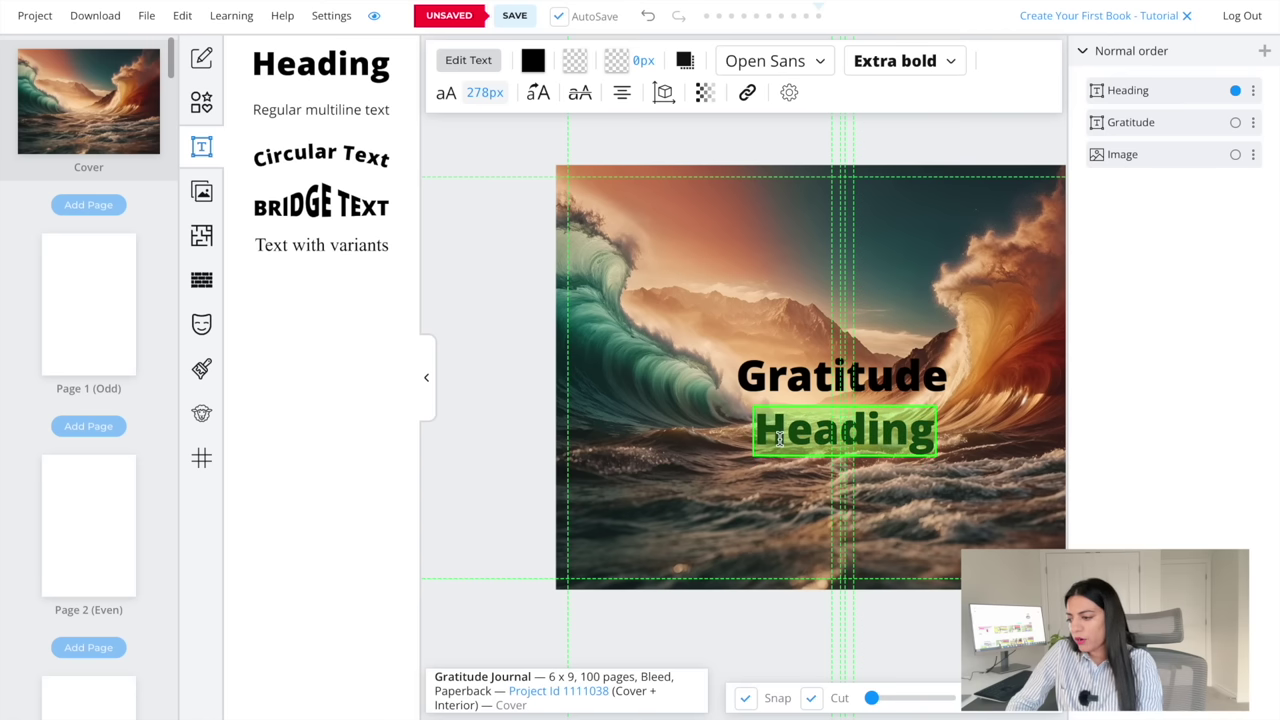
type("Journal")
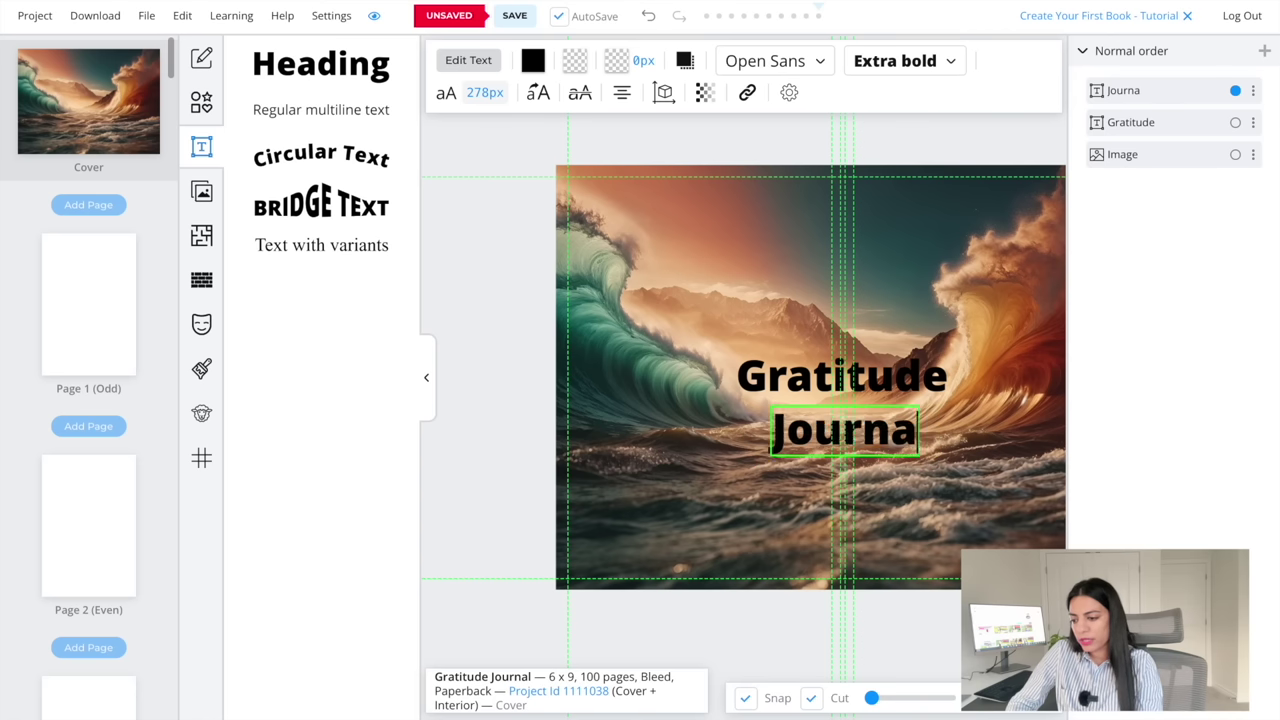
left_click(427, 398)
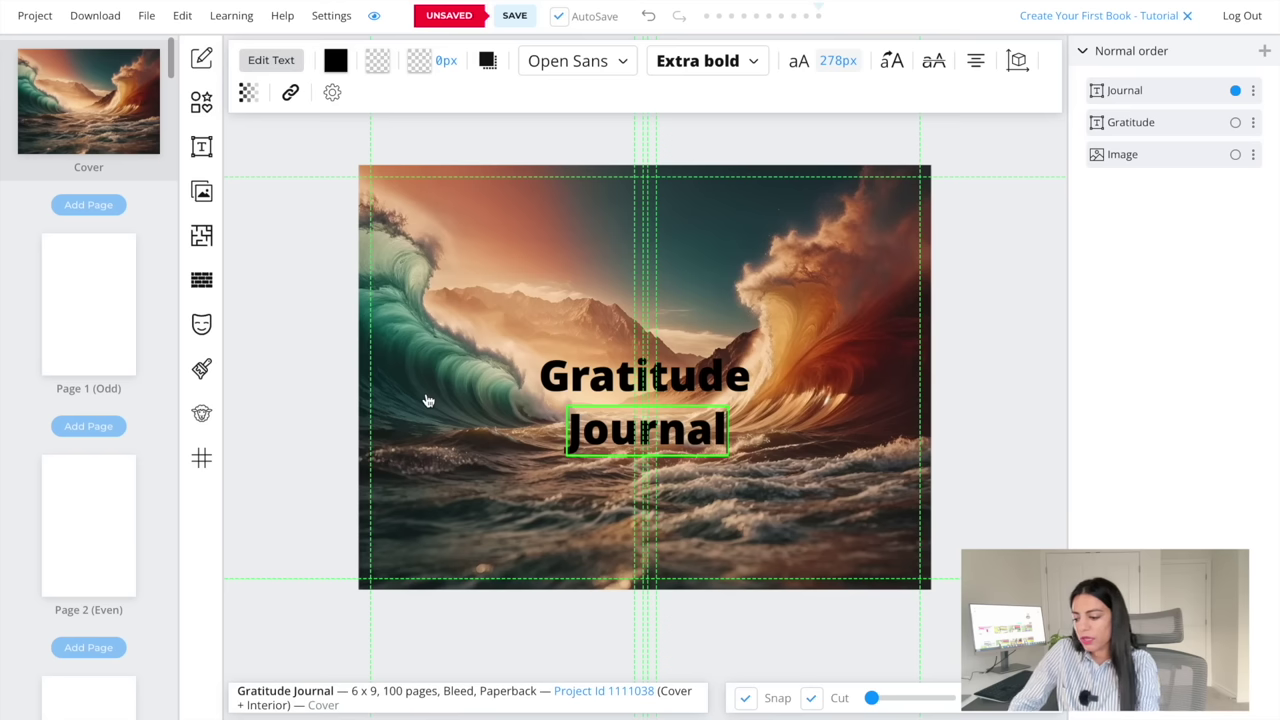
Move the "Gratitude" heading to the upper part of the front cover, centred between its margins
left_click(598, 377)
left_click_drag(598, 377, 747, 263)
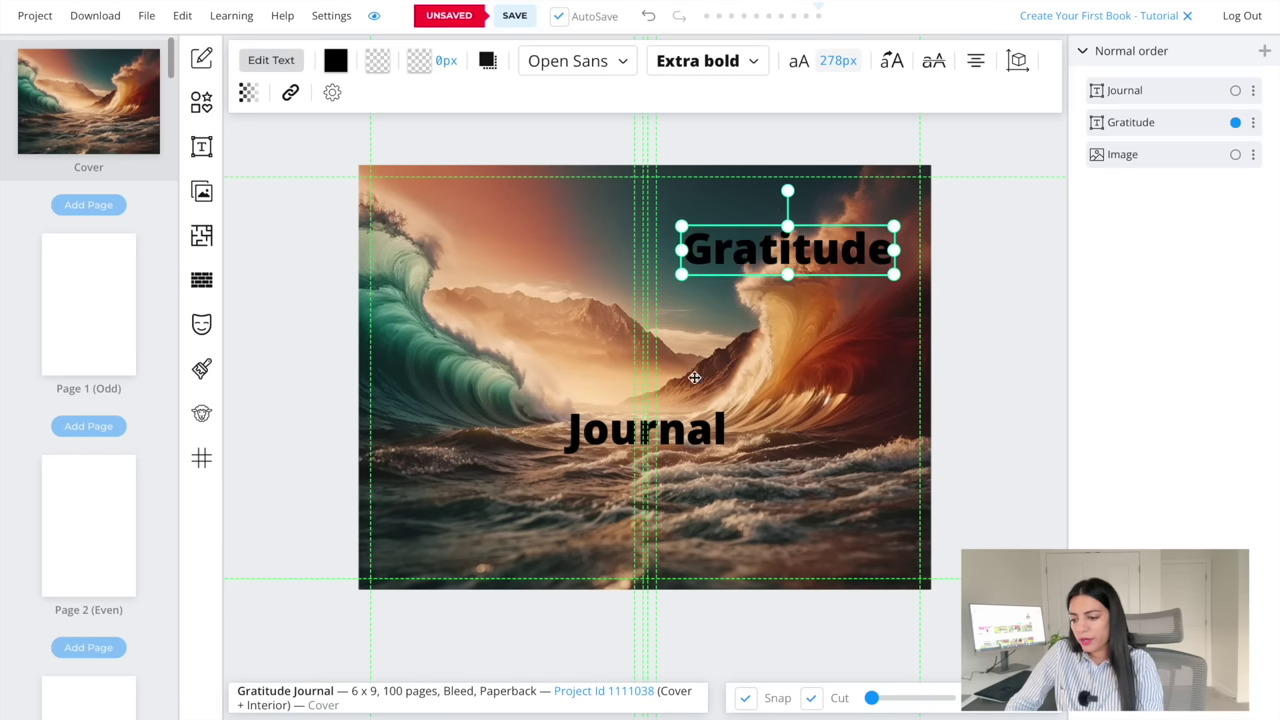
left_click(684, 430)
Format the "Gratitude" heading with the liked font Almendra SC and a white text color
left_click(770, 254)
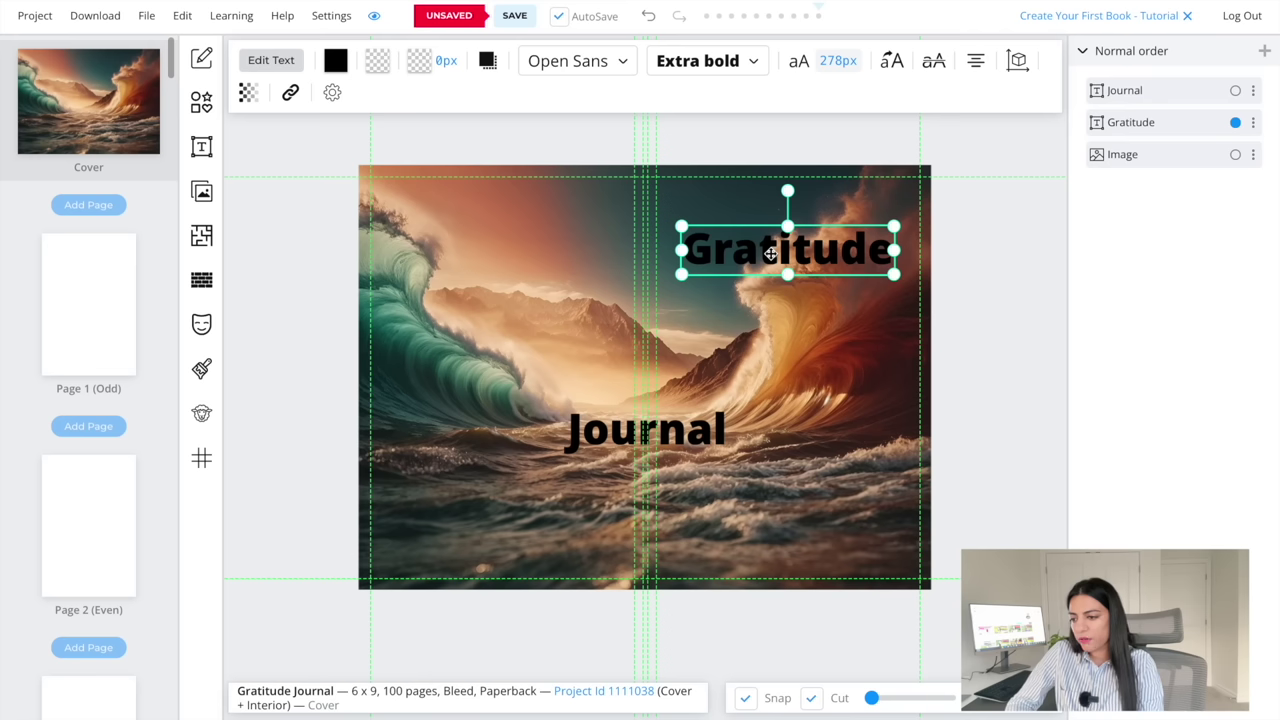
double_click(770, 252)
left_click(620, 52)
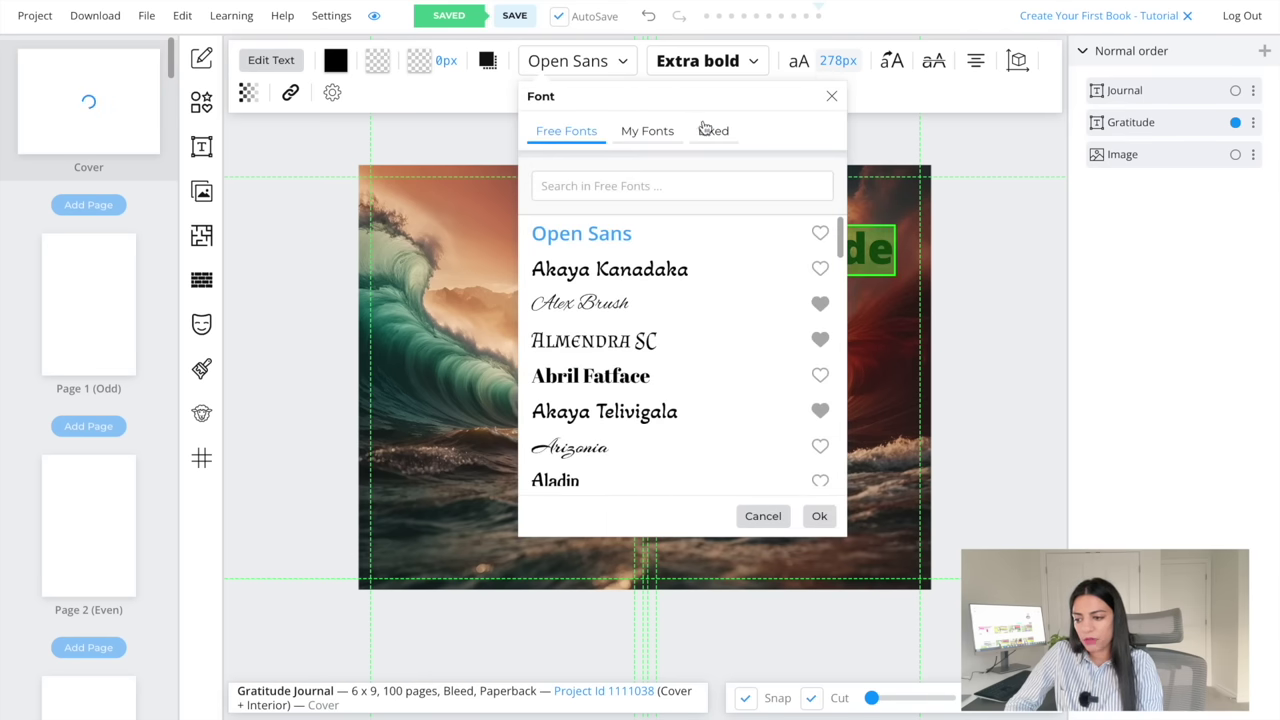
left_click(713, 134)
left_click(656, 140)
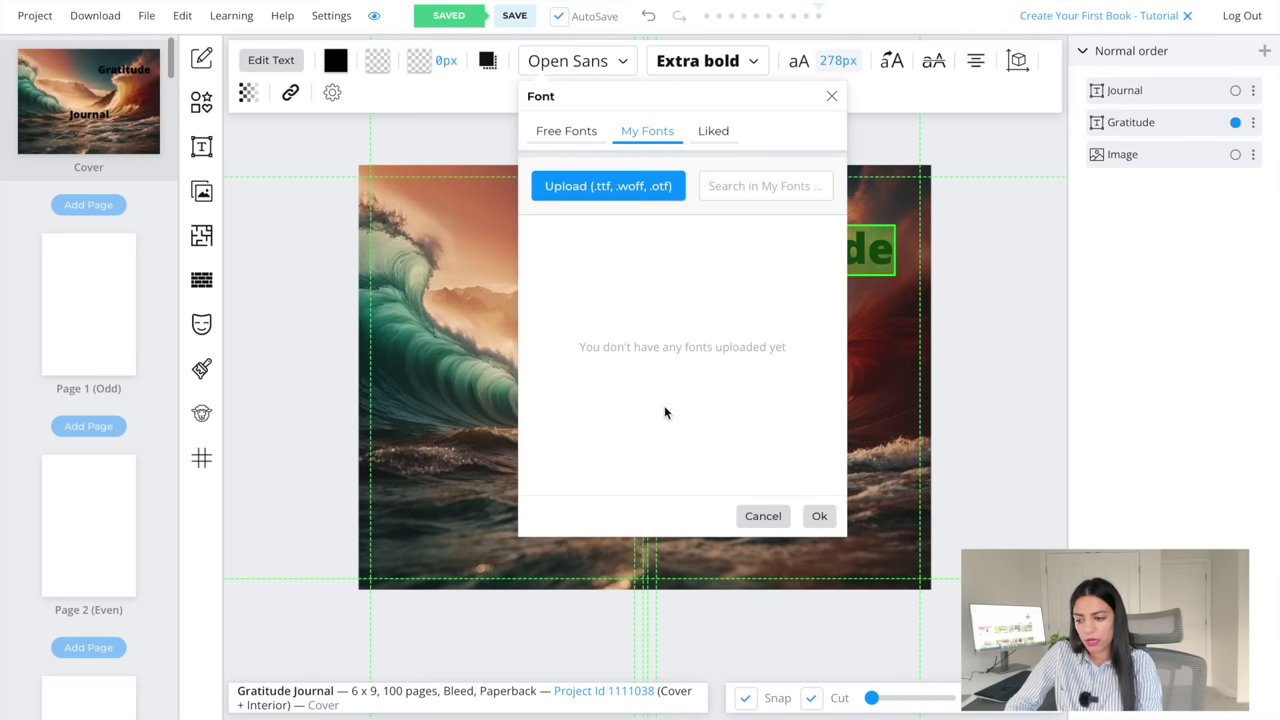
left_click(719, 135)
left_click(643, 234)
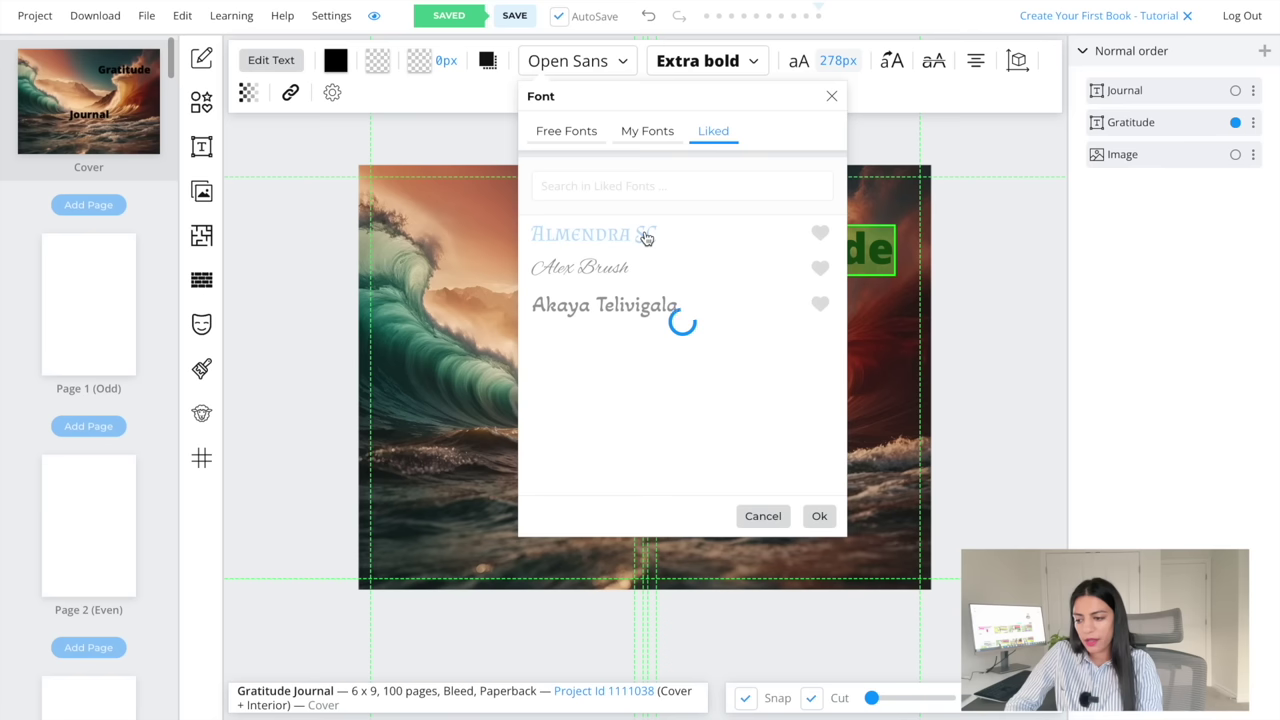
left_click(819, 521)
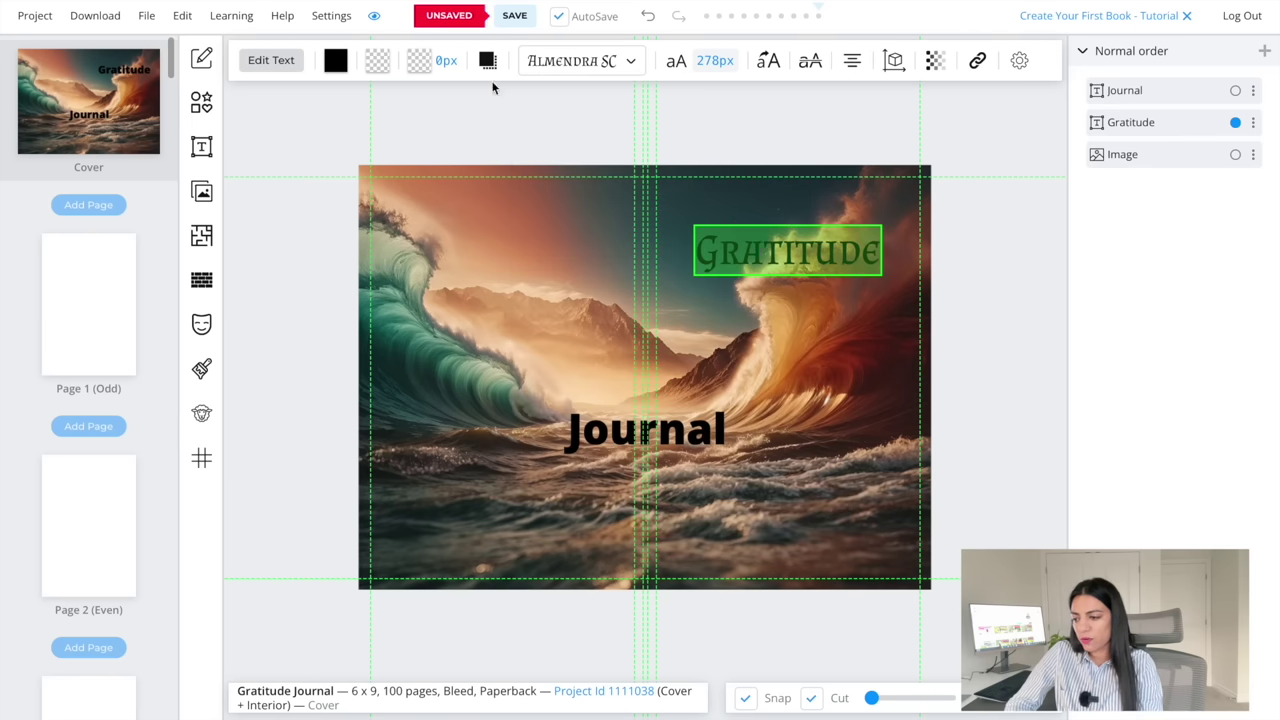
left_click(341, 70)
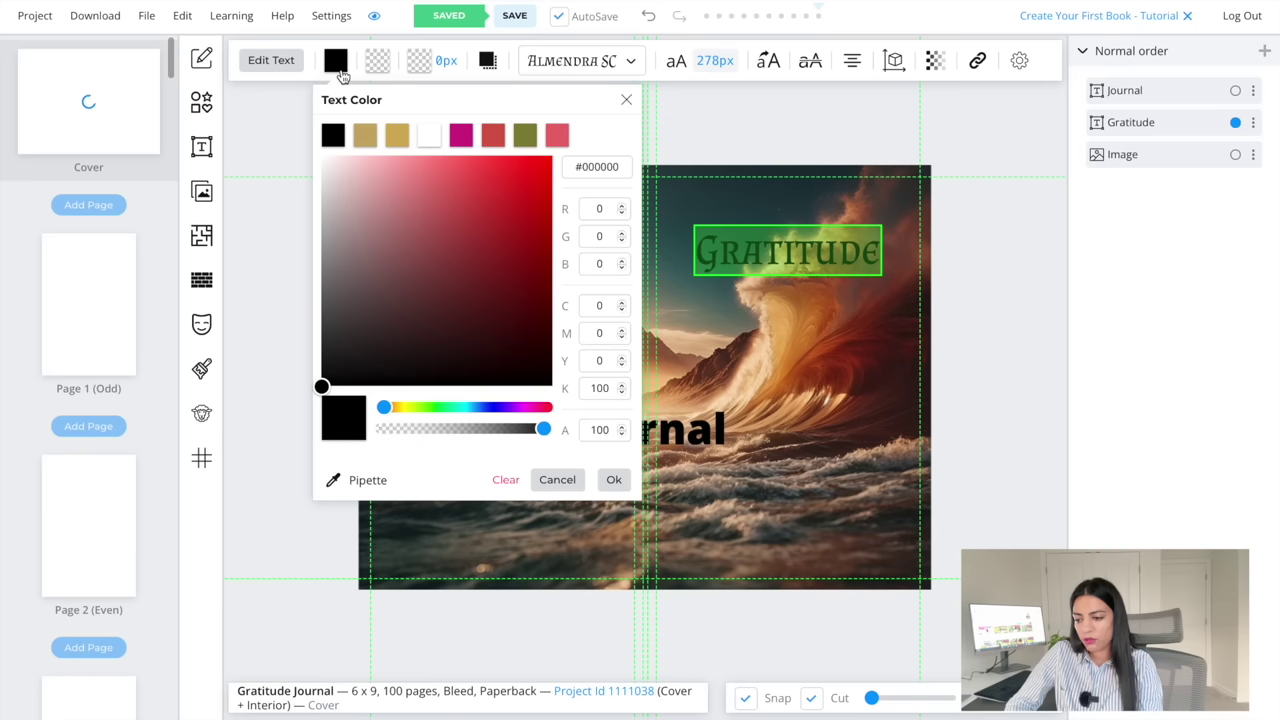
left_click(413, 133)
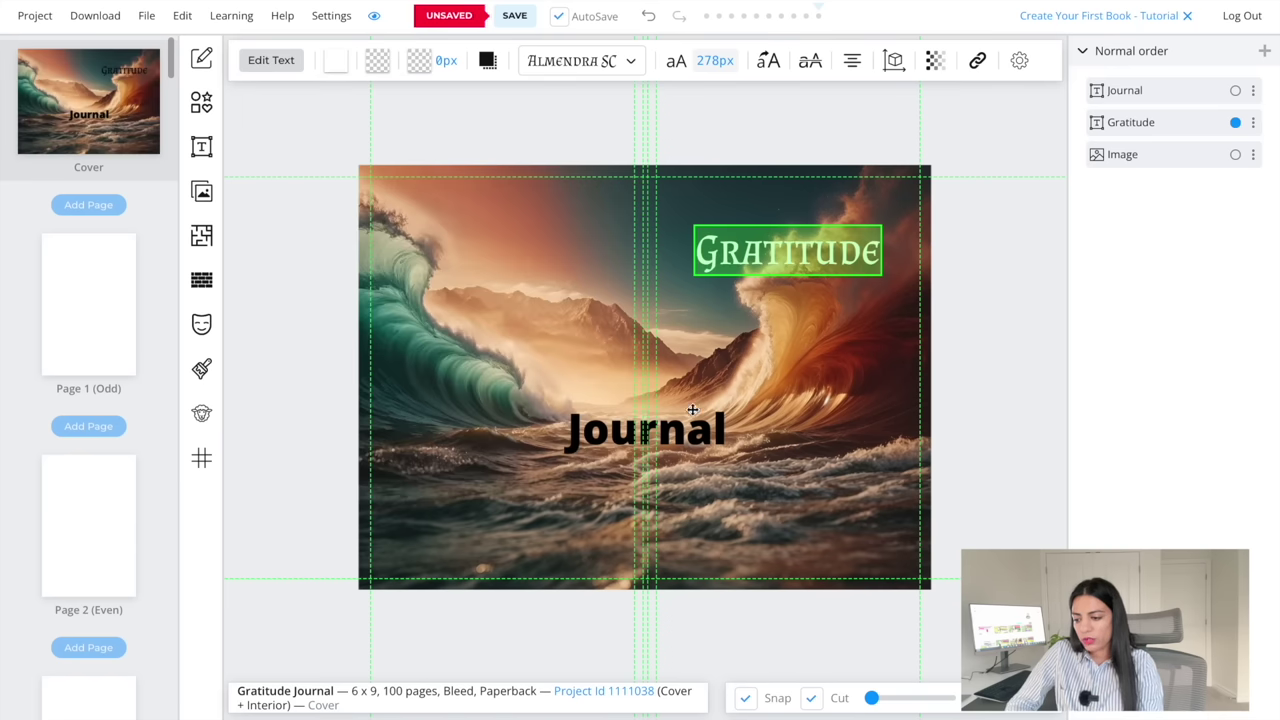
Move the "Journal" heading directly beneath "Gratitude" on the front cover and set its font to the liked Alex Brush
left_click_drag(680, 436, 819, 305)
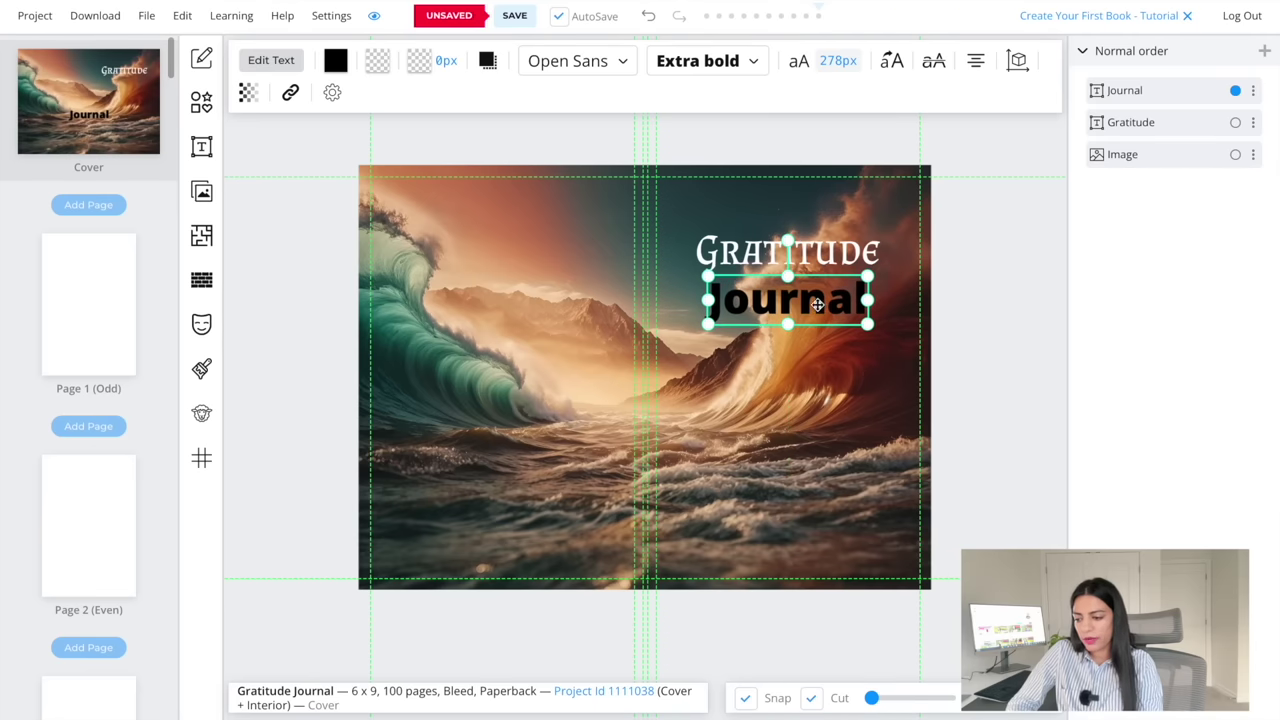
double_click(819, 305)
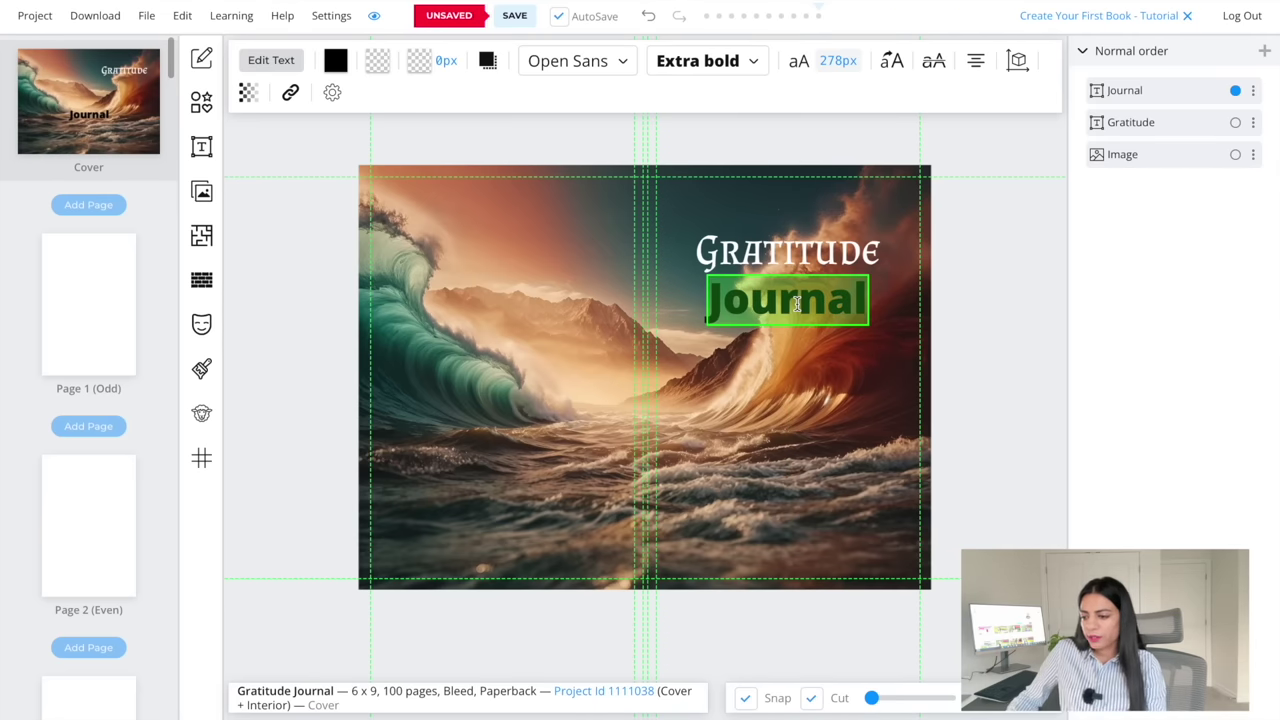
left_click(594, 64)
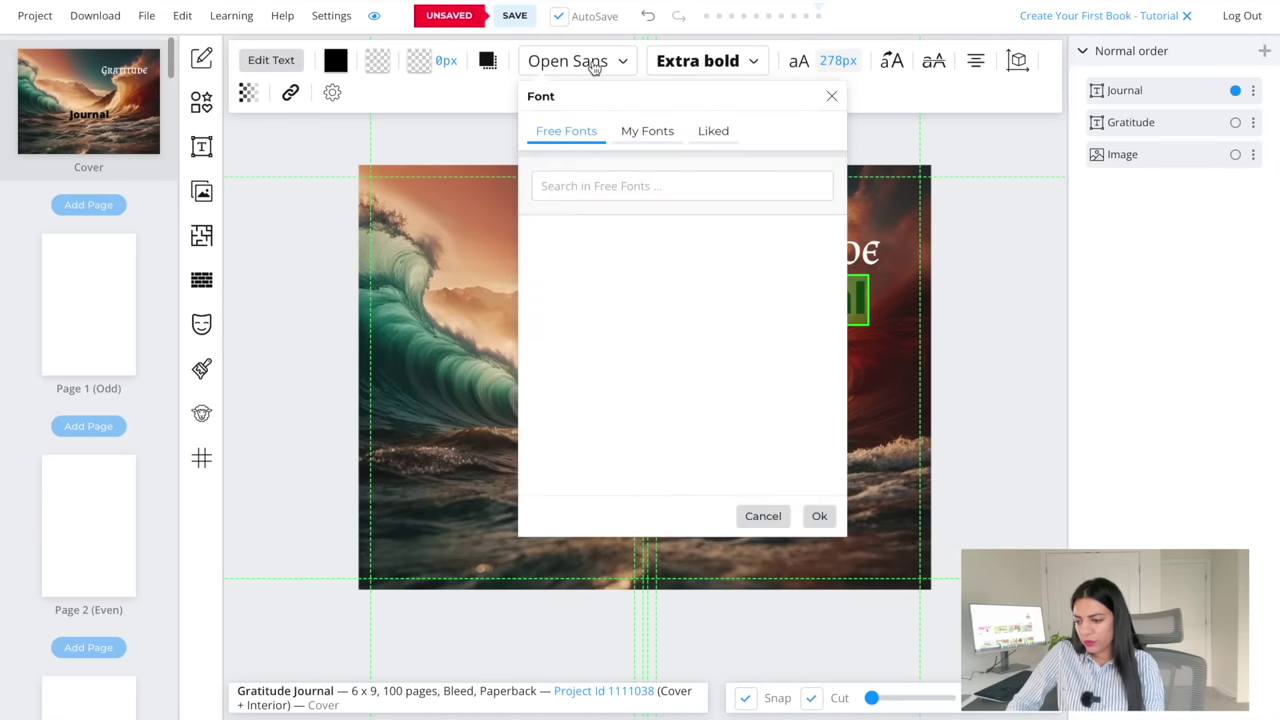
left_click(708, 136)
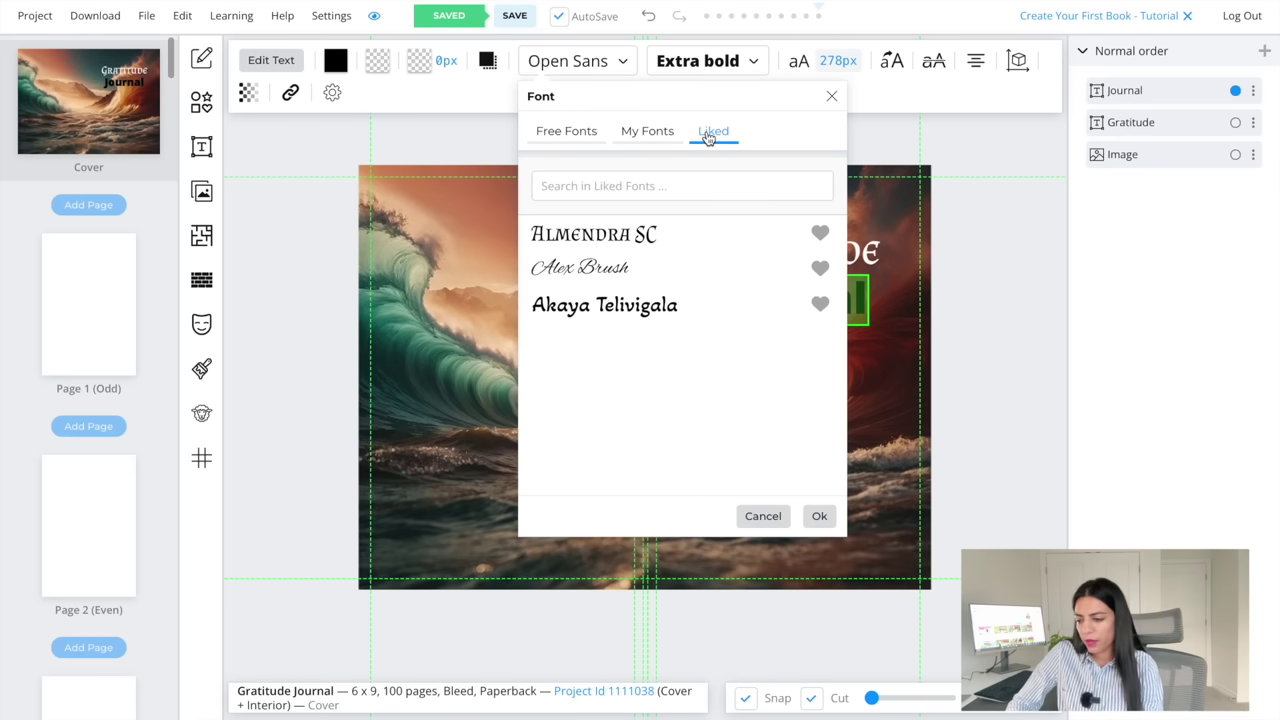
left_click(820, 268)
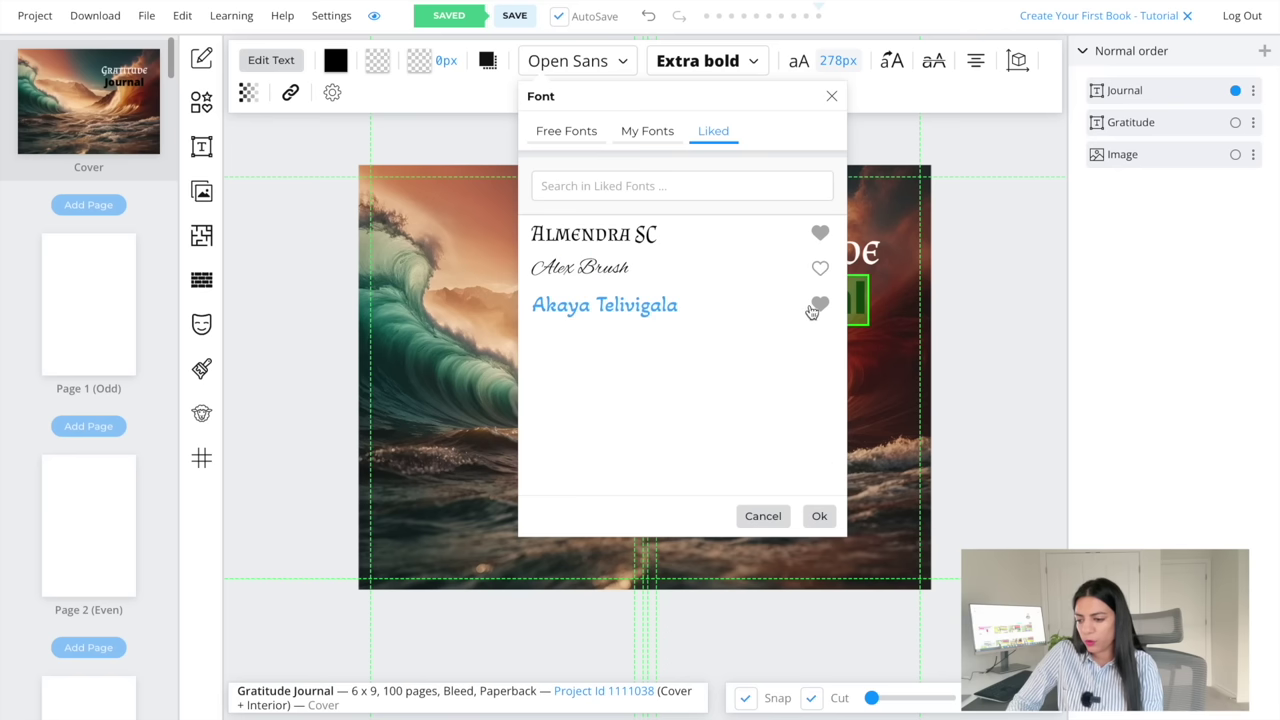
left_click(820, 268)
left_click(615, 270)
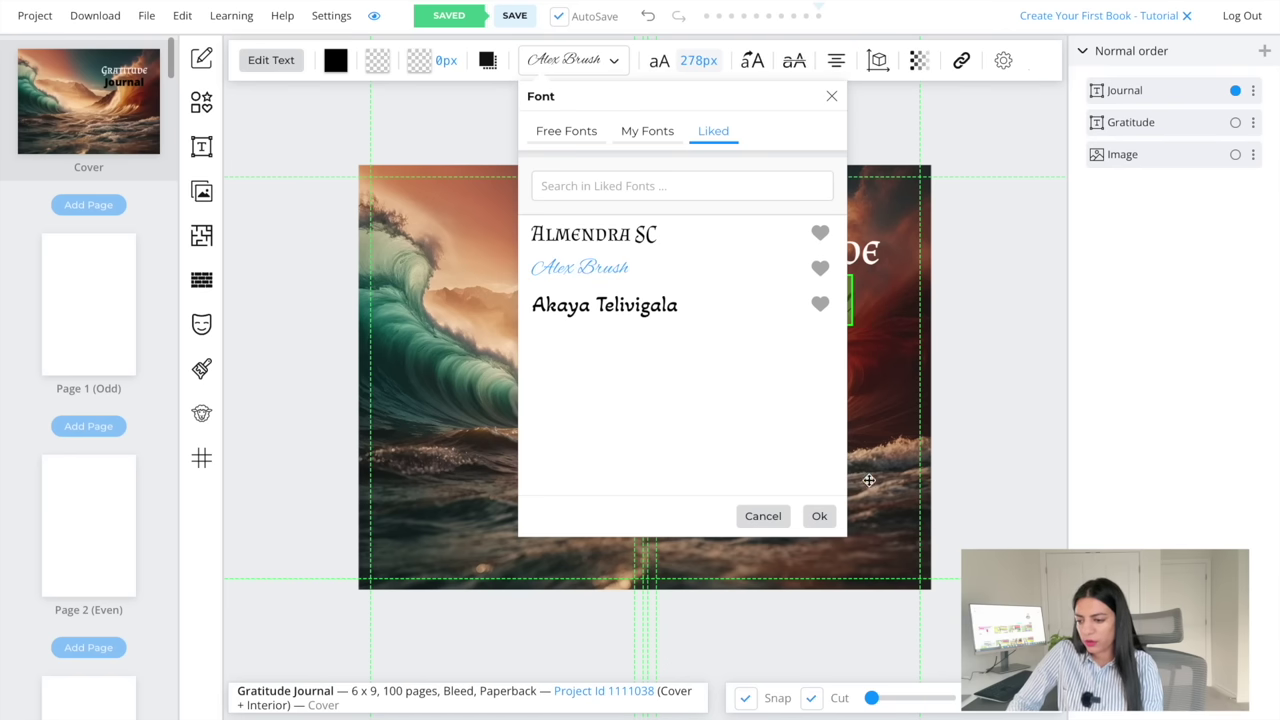
left_click(818, 515)
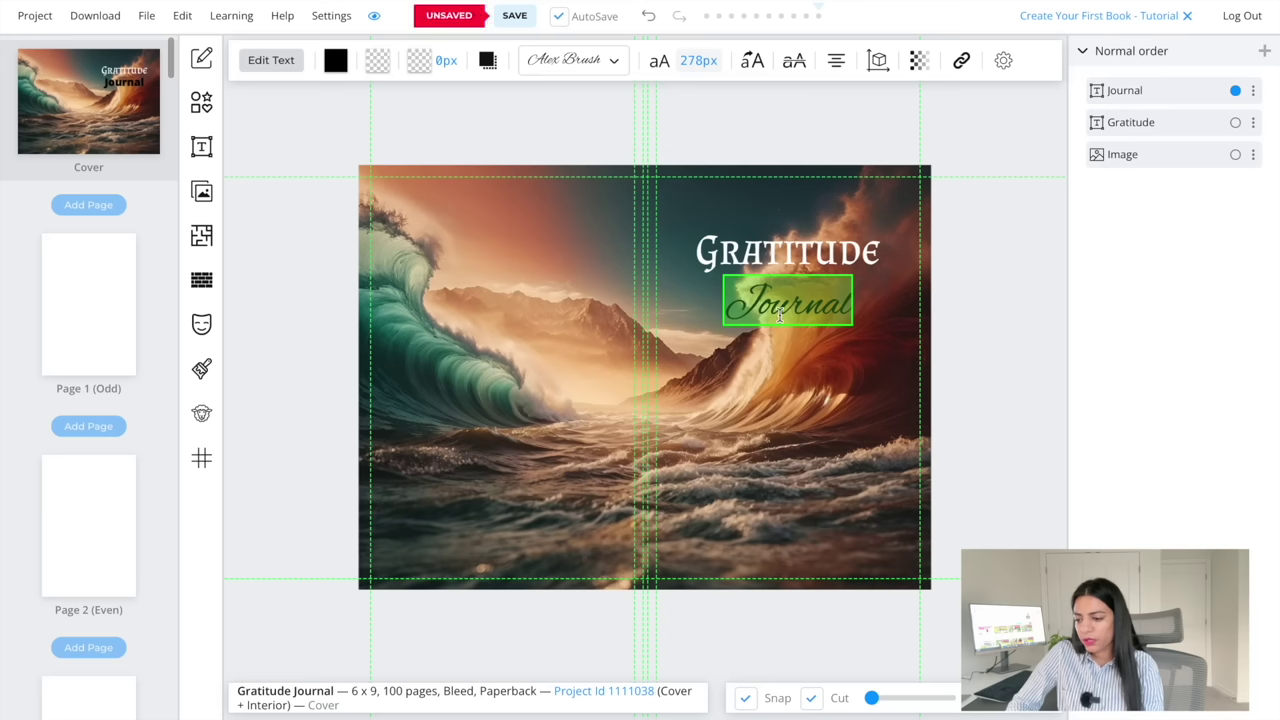
Set the text color of the "Journal" heading to white
left_click(336, 62)
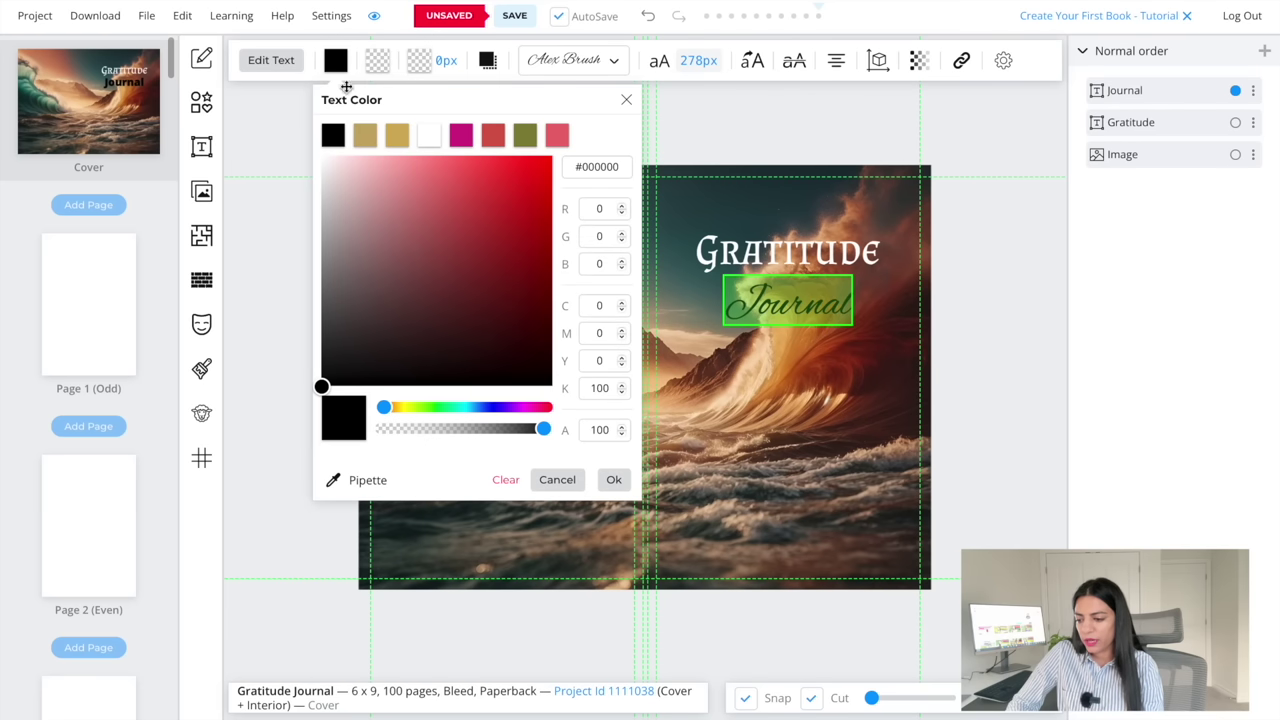
left_click(425, 134)
left_click(781, 471)
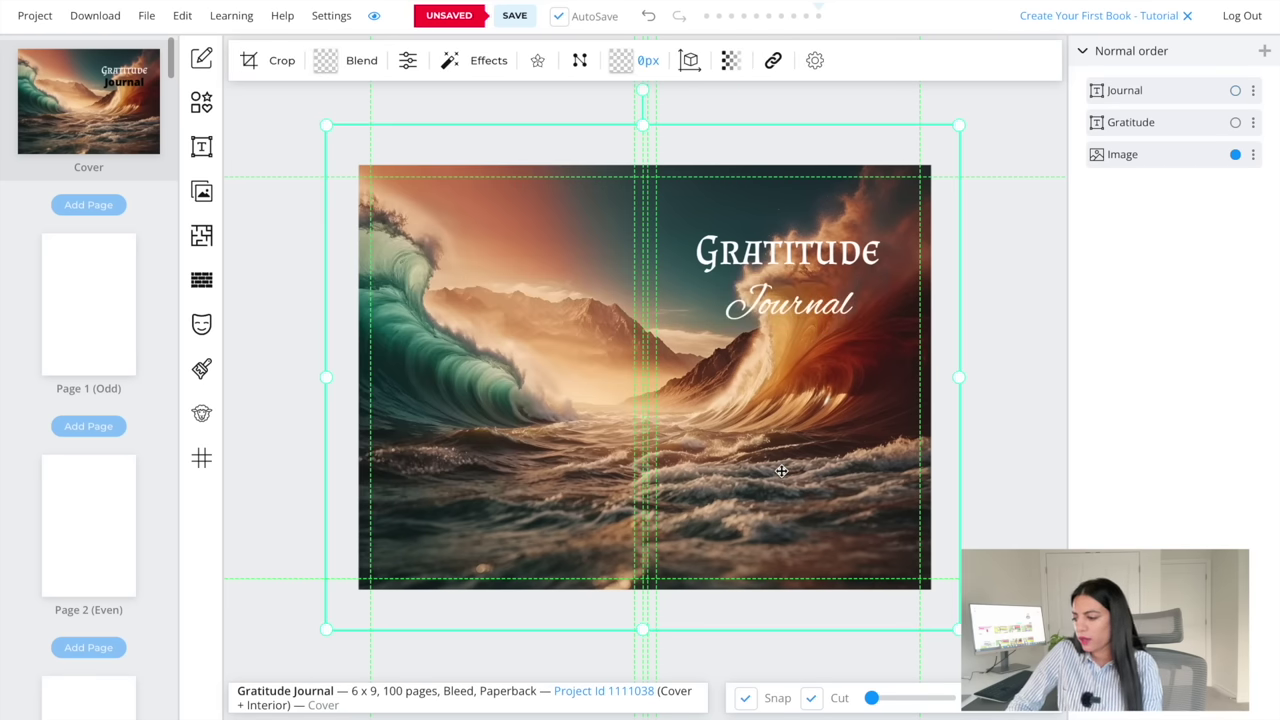
Add a circular text to the lower half of the front cover, scaled down and centred below the title
left_click(201, 147)
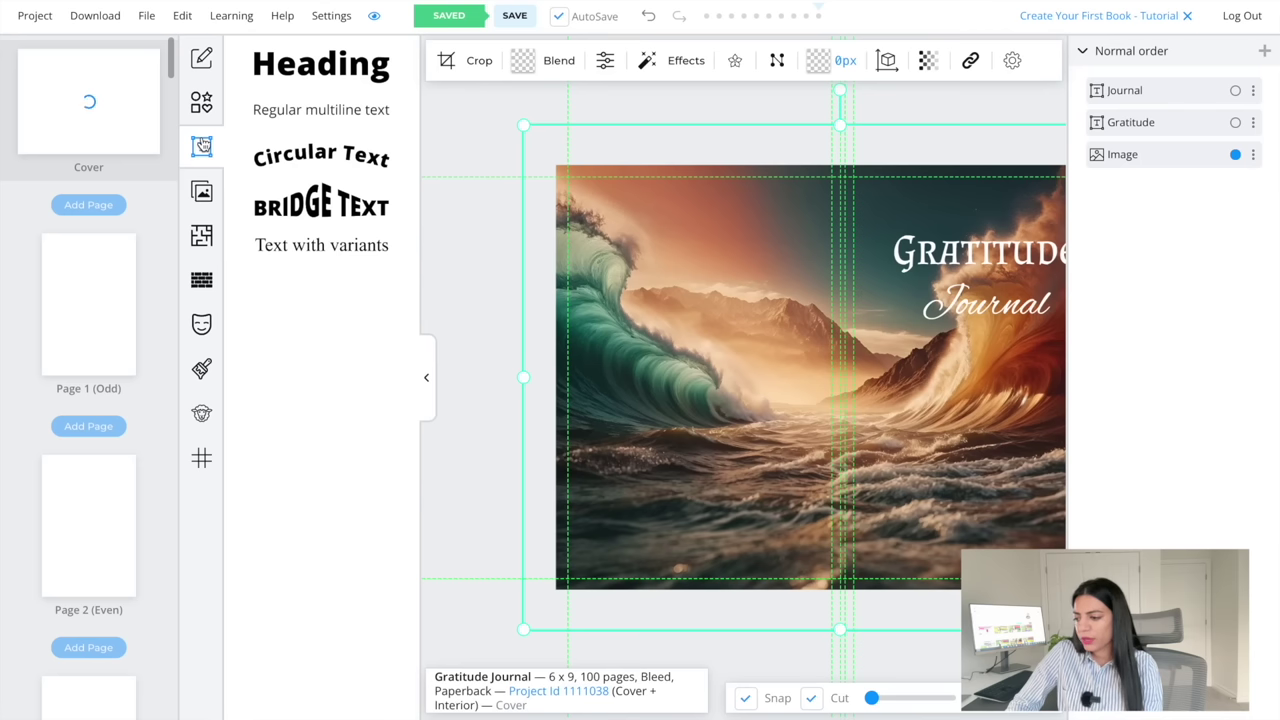
left_click(319, 157)
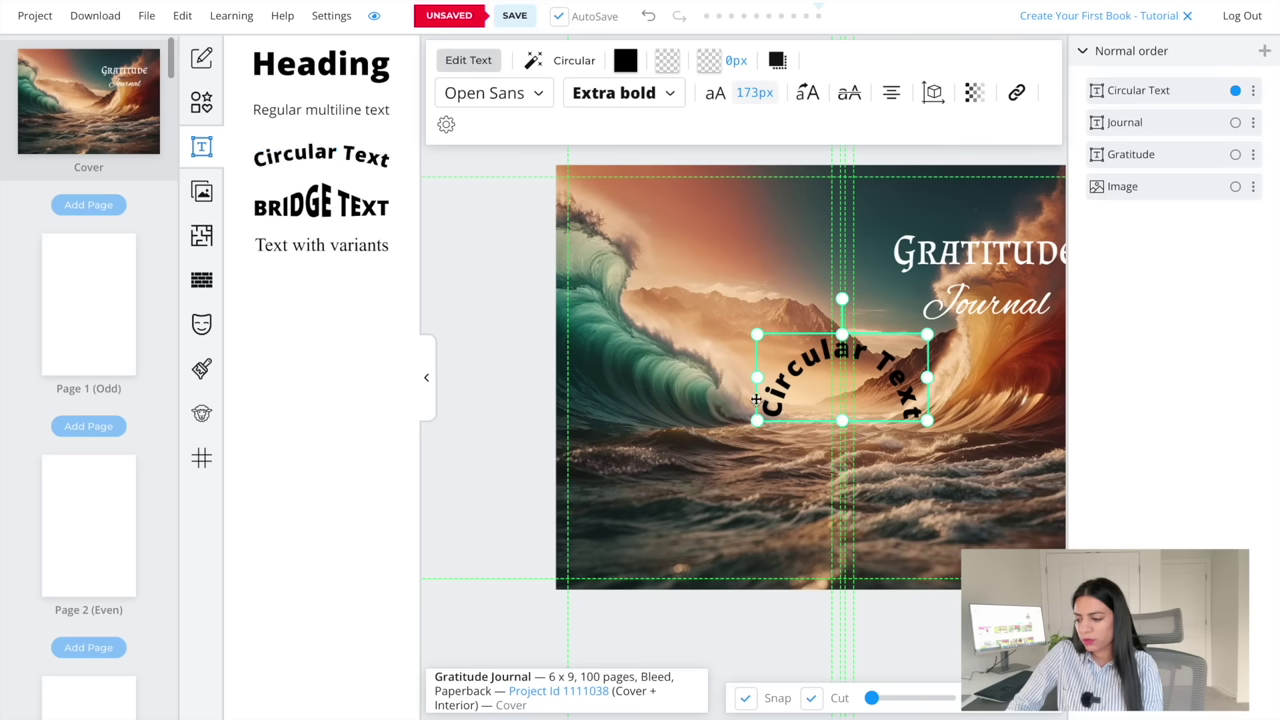
left_click(432, 381)
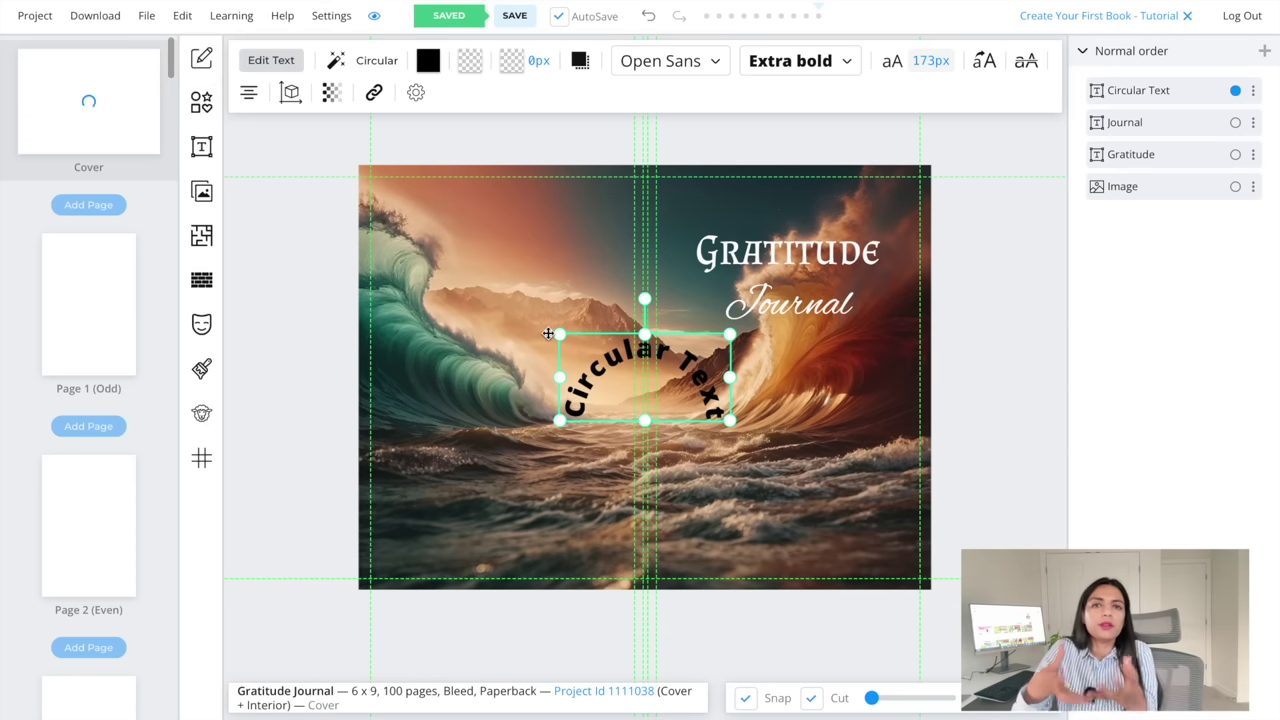
left_click_drag(610, 393, 737, 447)
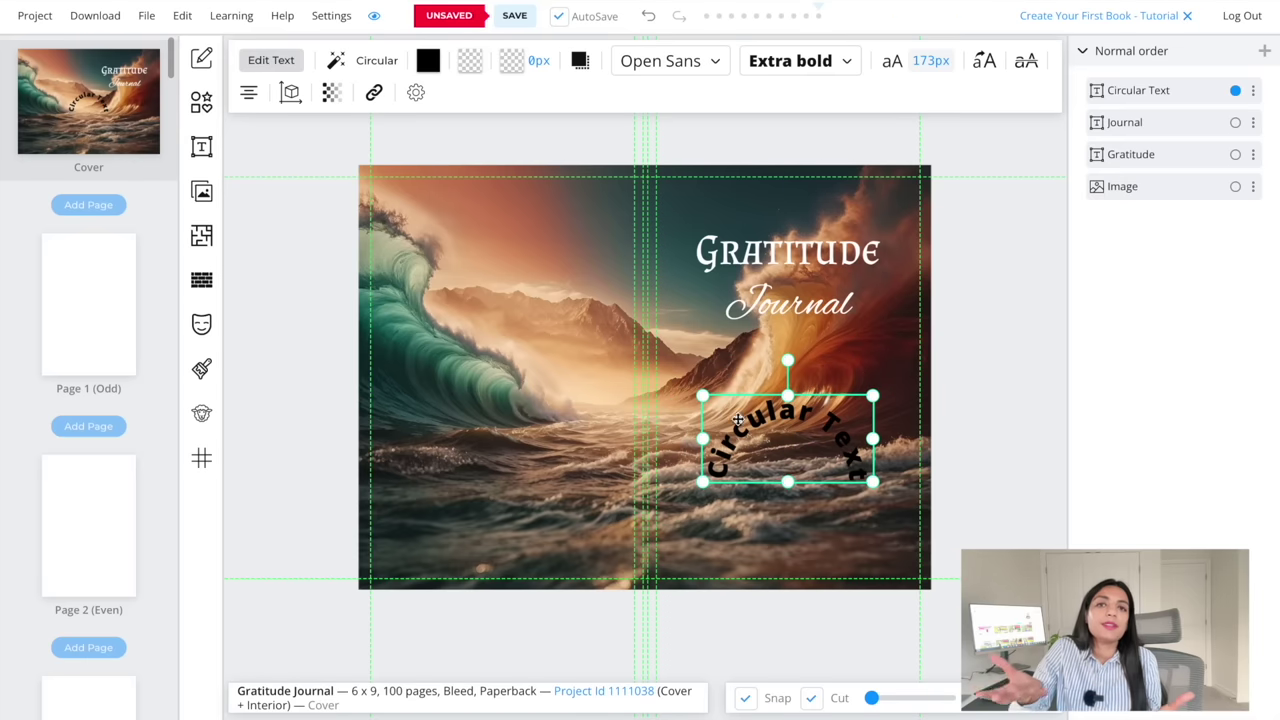
left_click_drag(872, 396, 830, 418)
left_click_drag(777, 456, 799, 449)
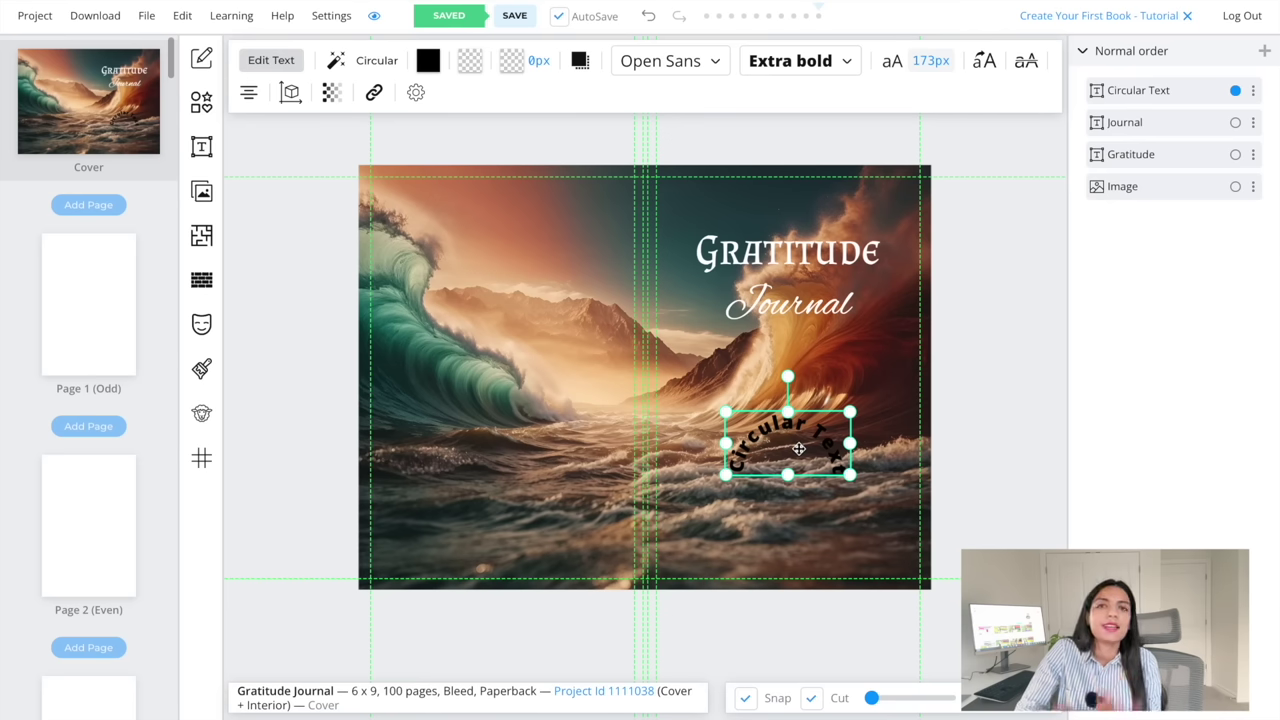
Replace the circular text's wording with "Life is good" and color it white
left_click(268, 61)
triple_click(323, 140)
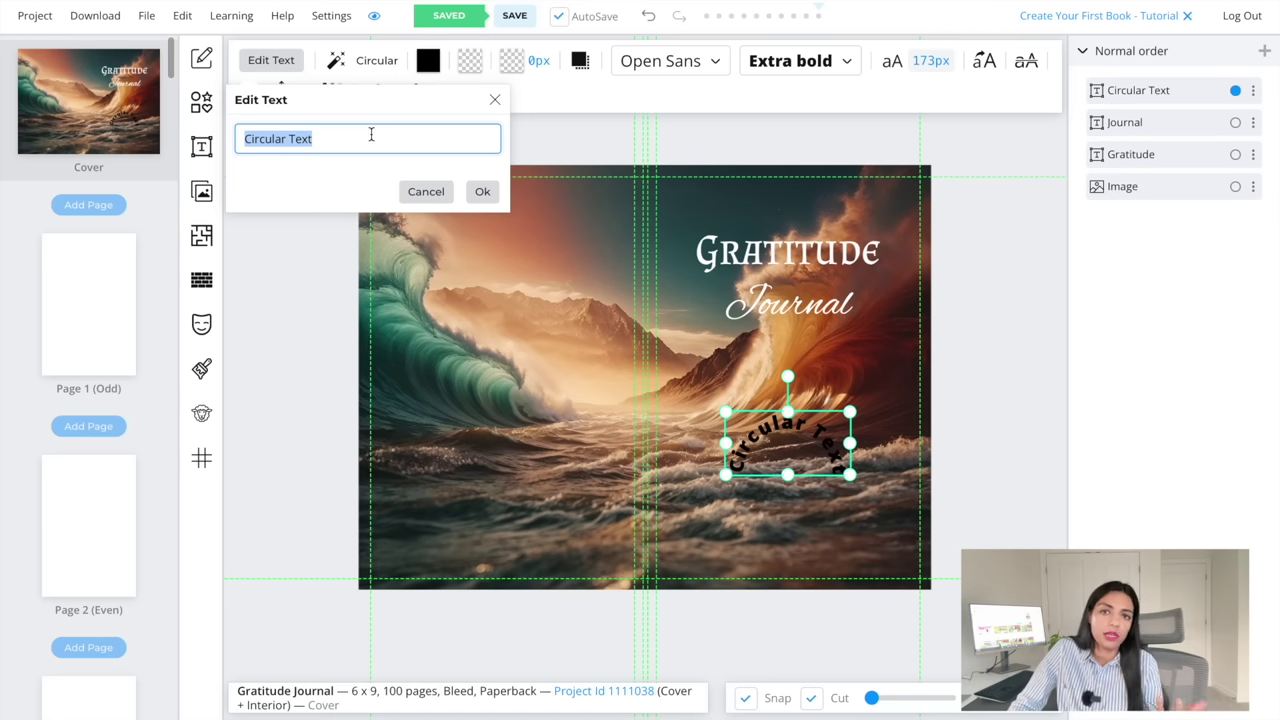
type("Life is good")
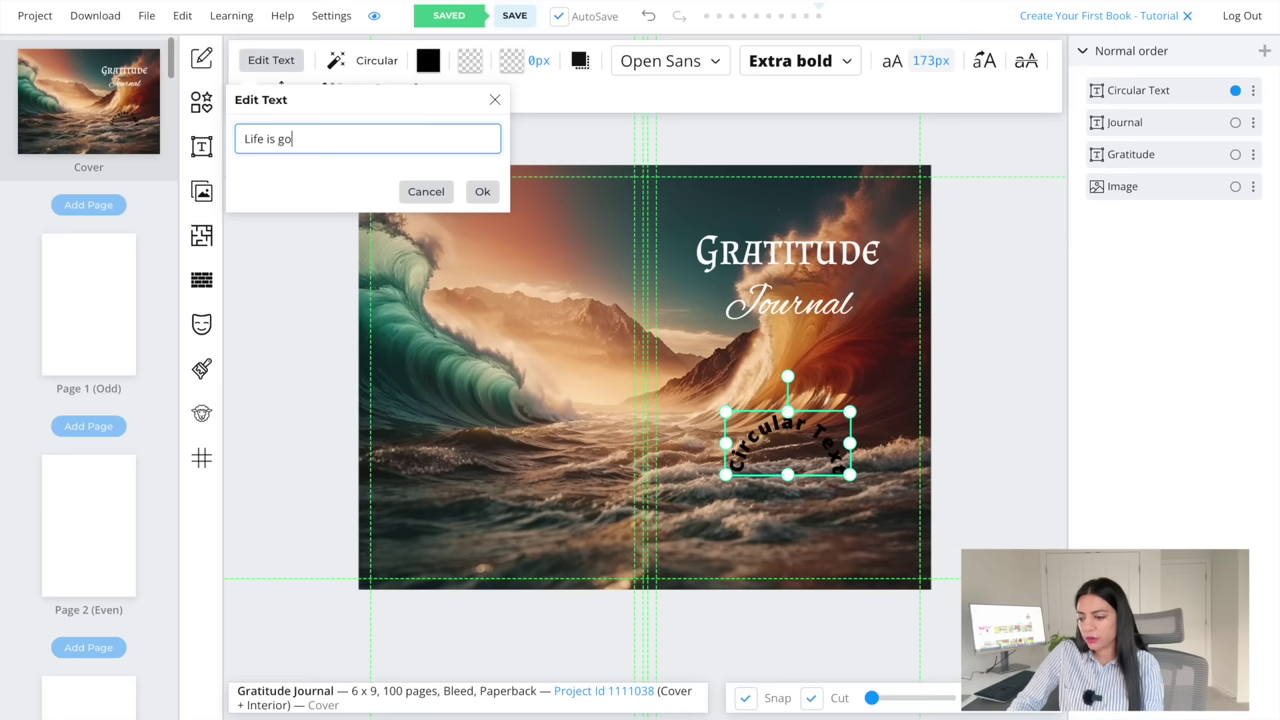
left_click(483, 192)
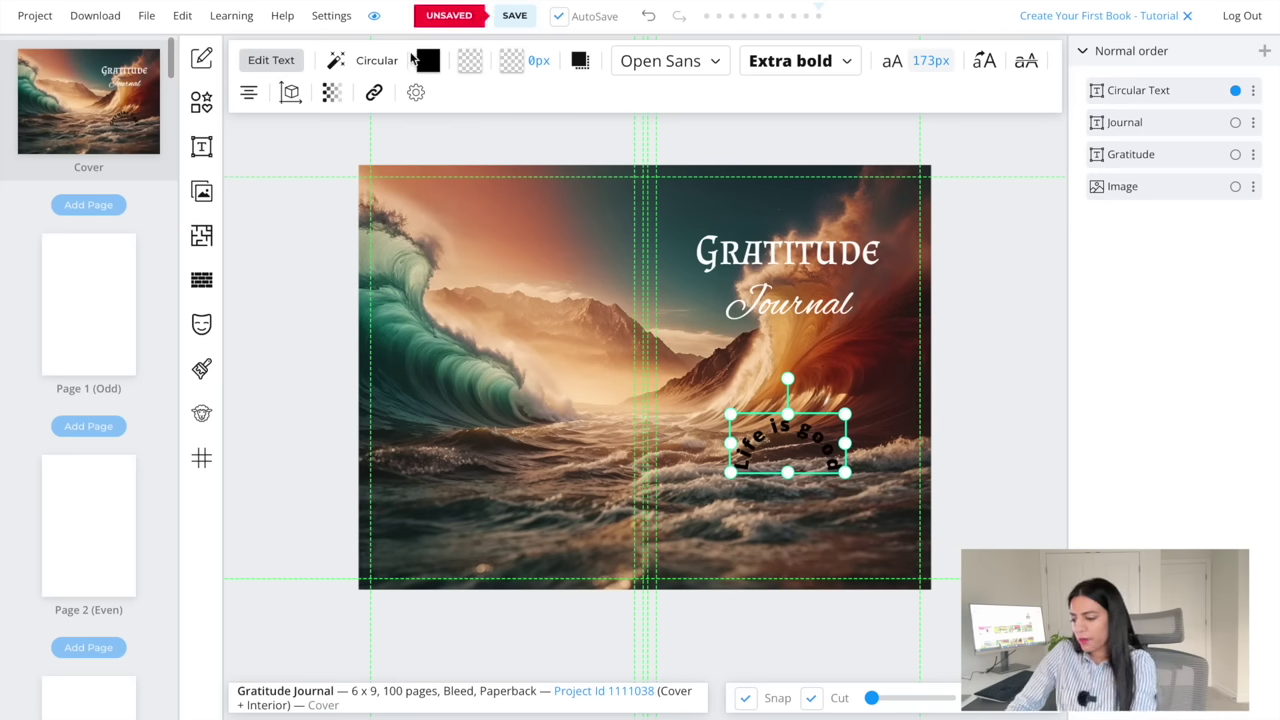
left_click(427, 62)
left_click(522, 138)
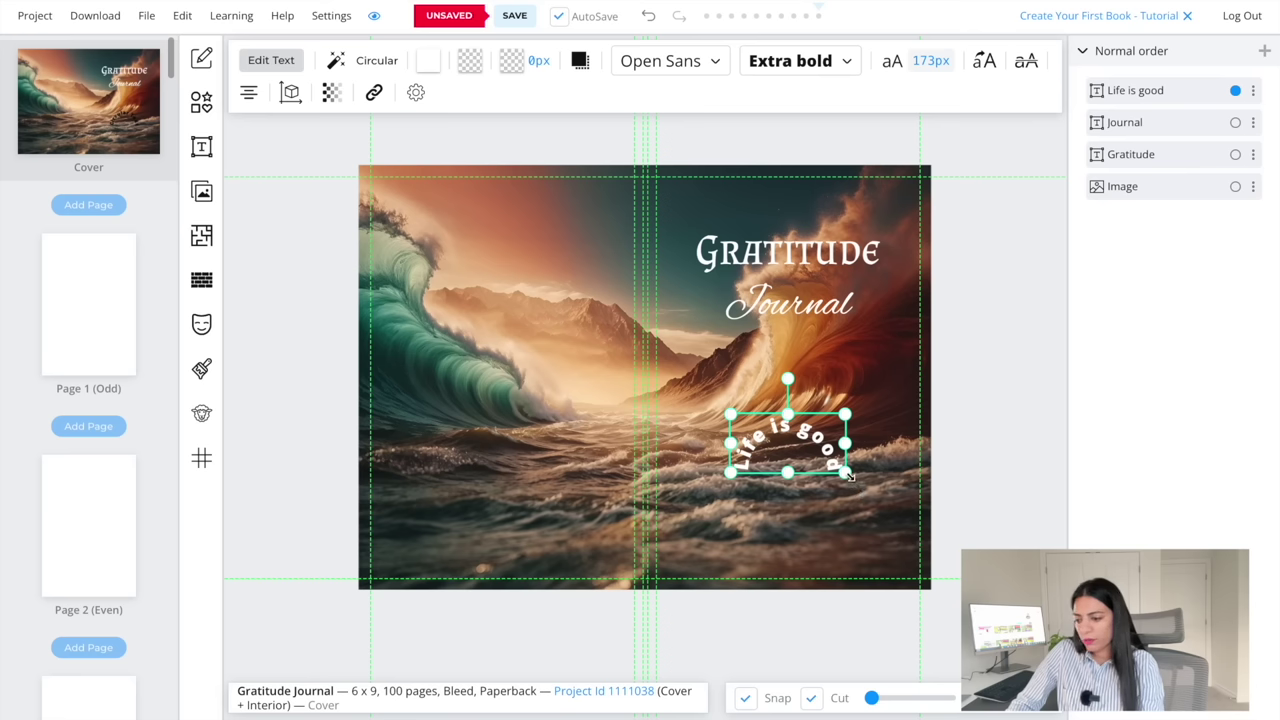
Enlarge the curved "Life is good" text slightly and move it a little lower on the front cover
left_click_drag(848, 477, 857, 482)
left_click_drag(812, 443, 812, 456)
left_click(964, 420)
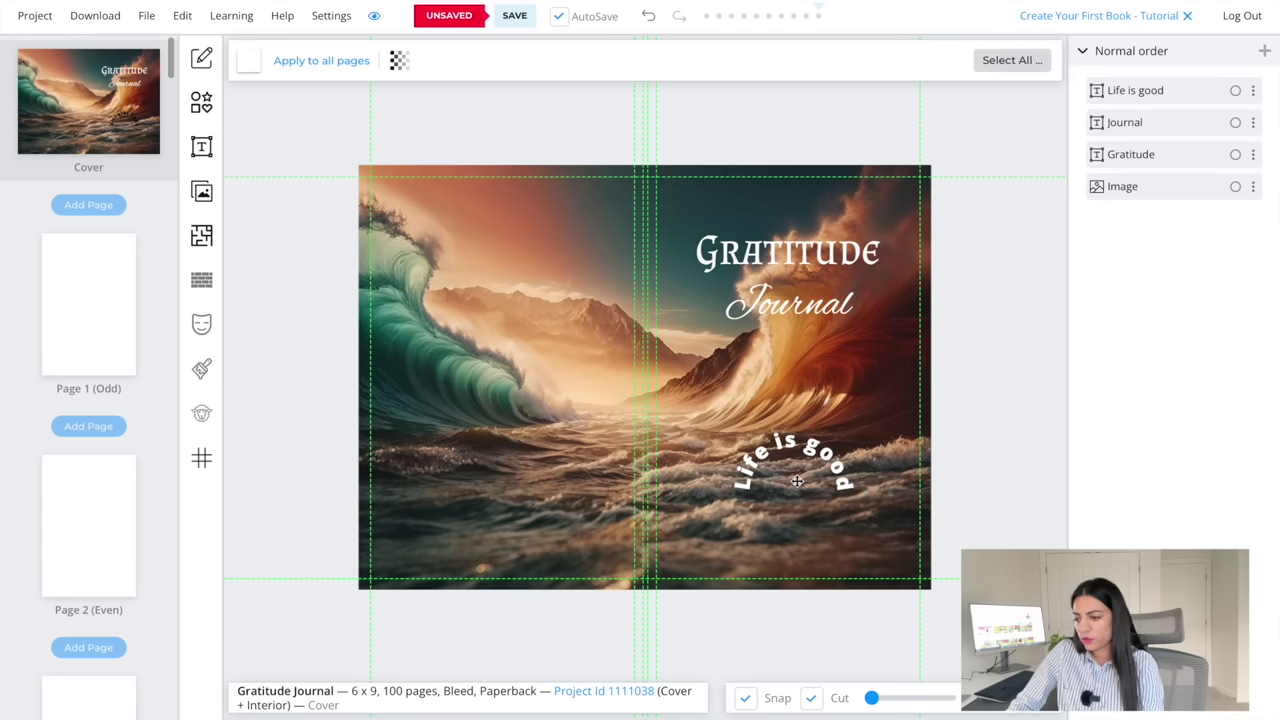
left_click(812, 458)
left_click(943, 375)
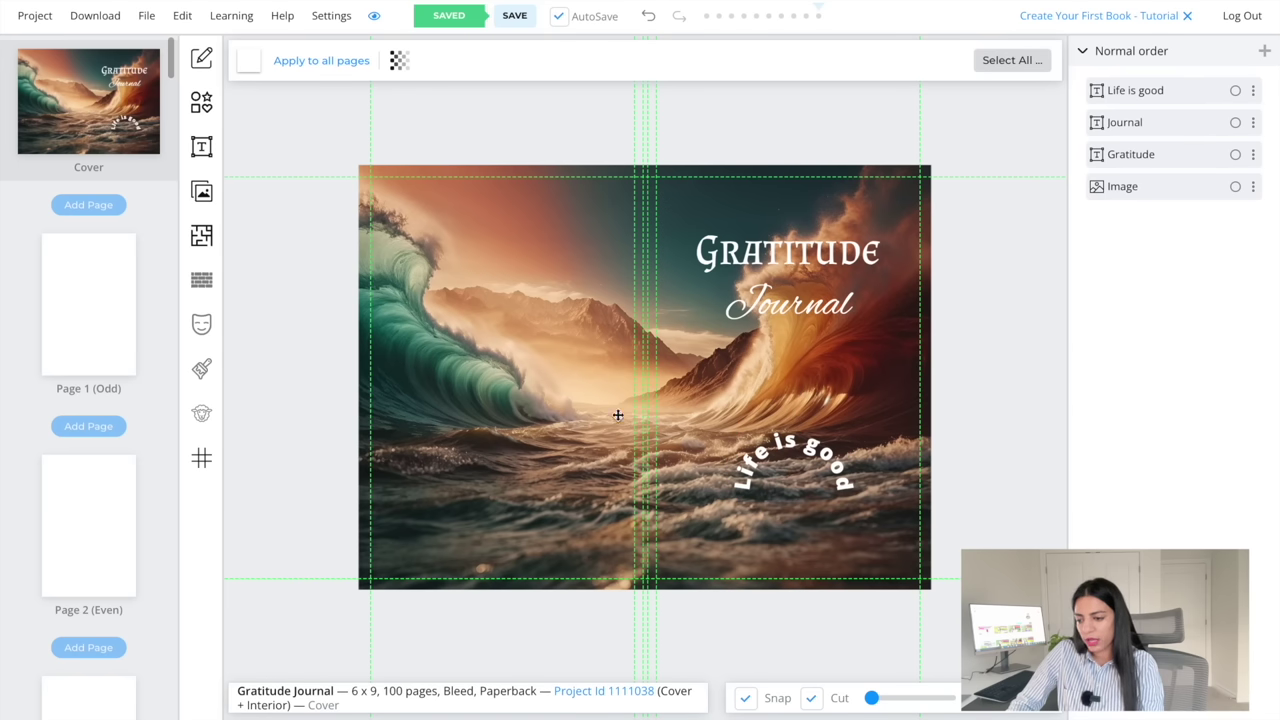
Set the font of the curved "Life is good" text to the liked Akaya Telivigala
left_click(812, 460)
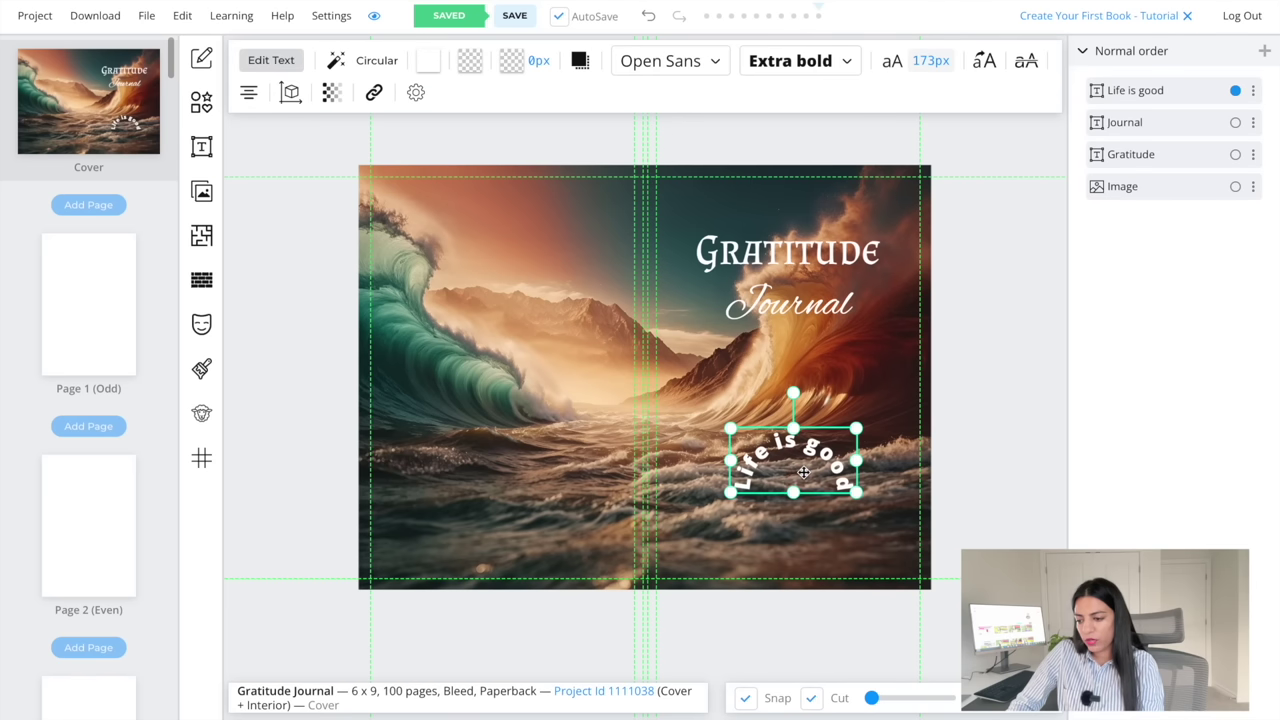
left_click(712, 66)
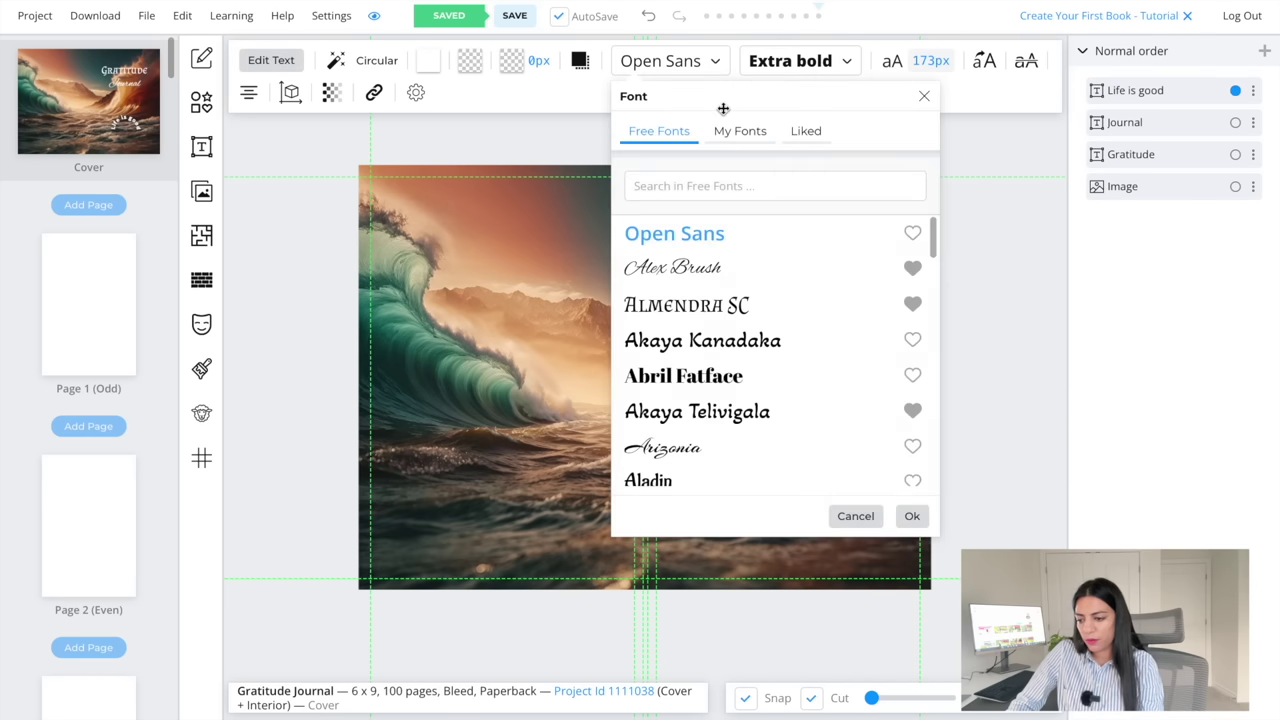
left_click(805, 132)
left_click(709, 309)
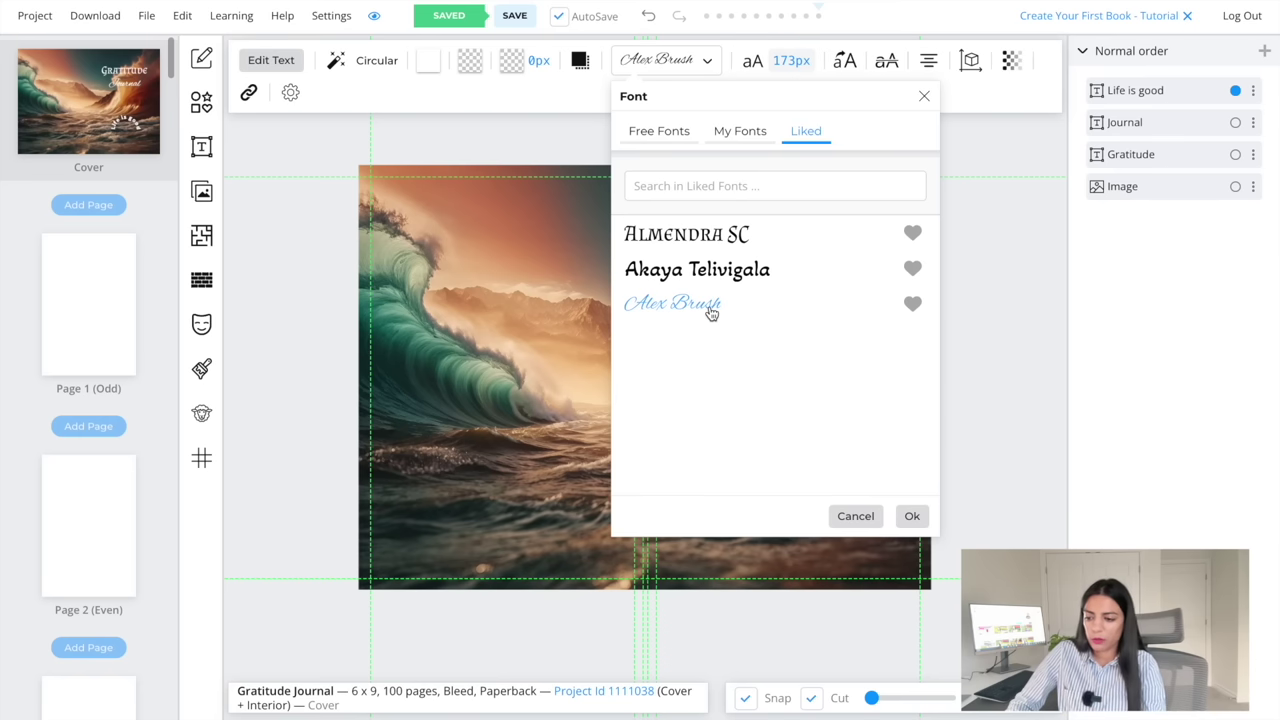
left_click(733, 285)
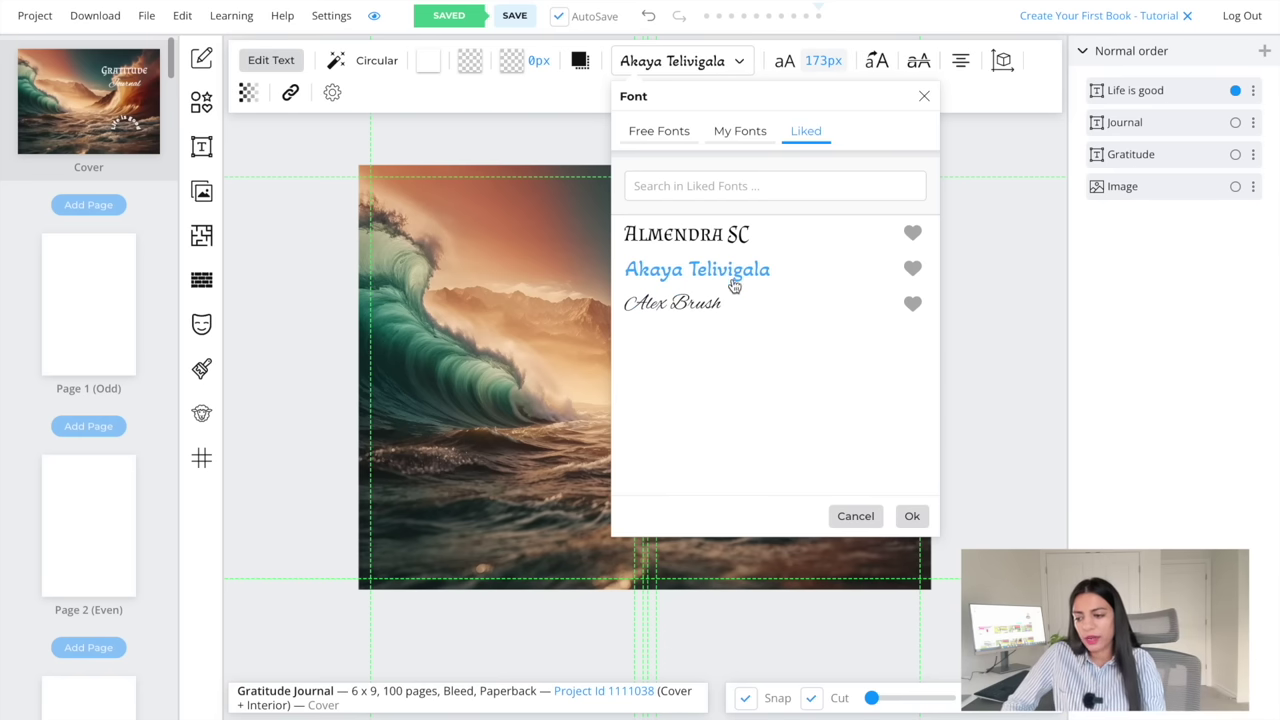
left_click(911, 515)
left_click(882, 507)
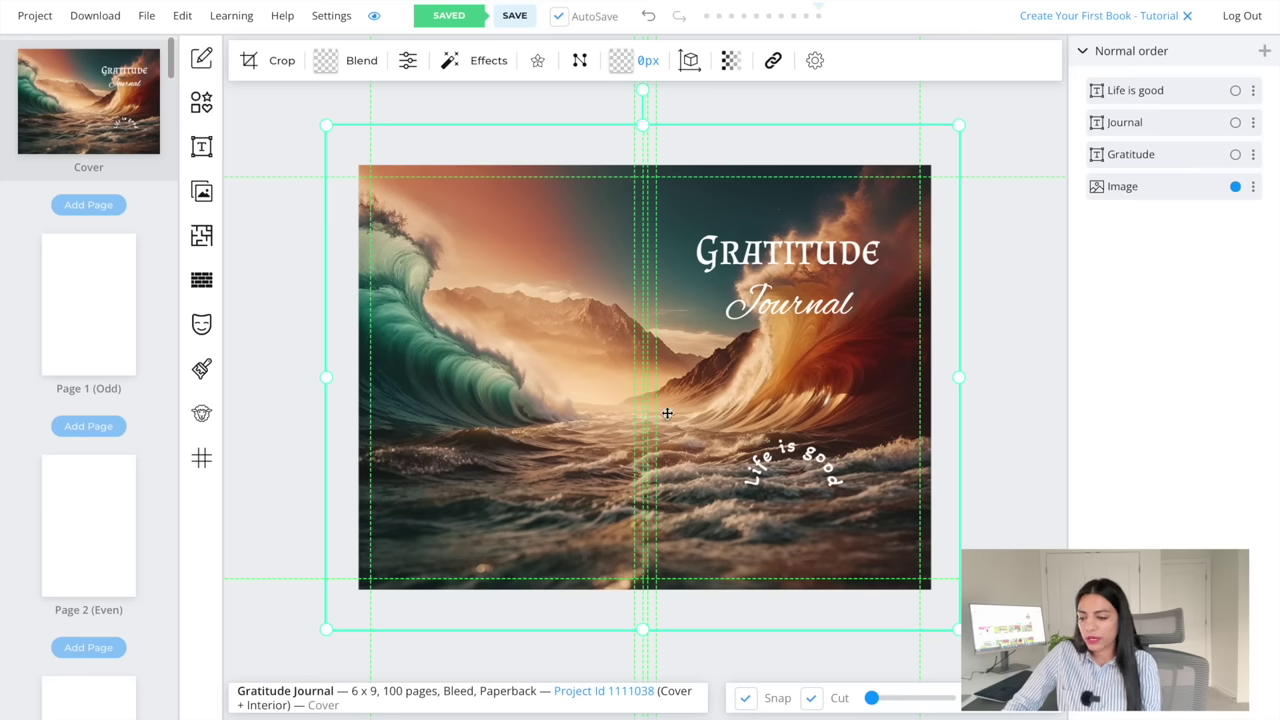
left_click(990, 446)
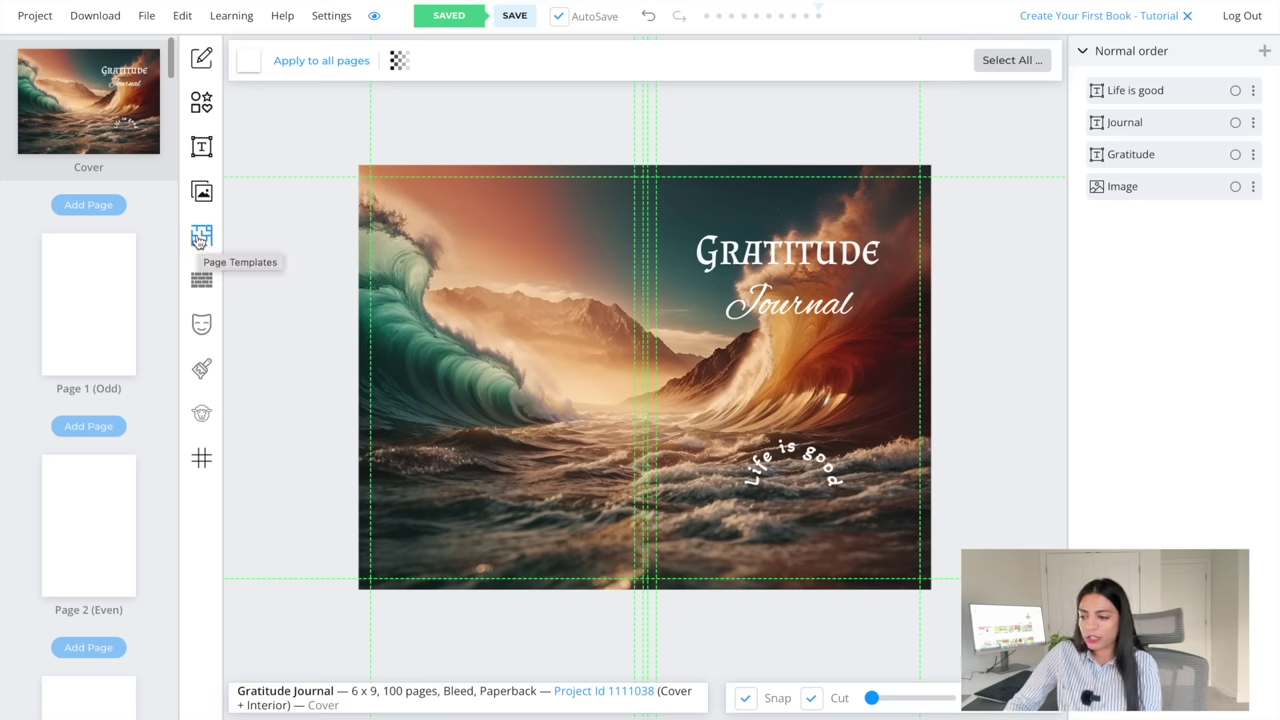
Open interior Page 1 and browse the interior page templates available for it, including the Ruled variants
left_click(118, 289)
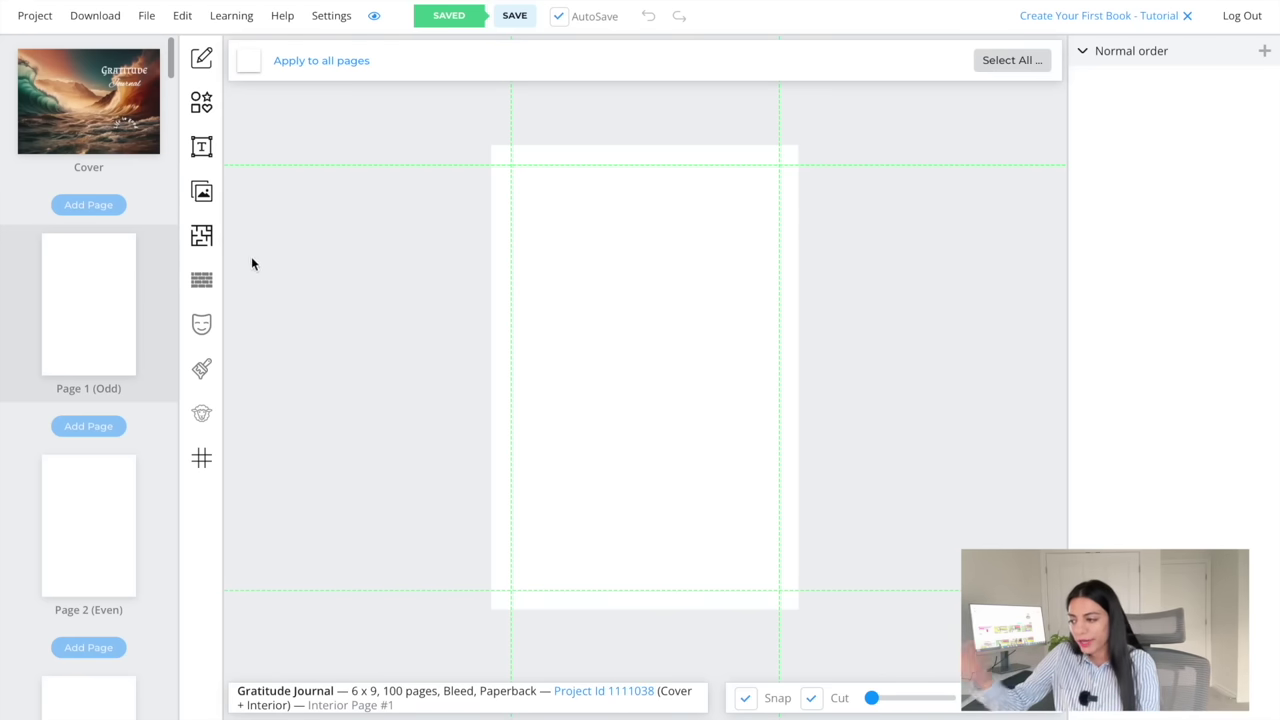
left_click(201, 237)
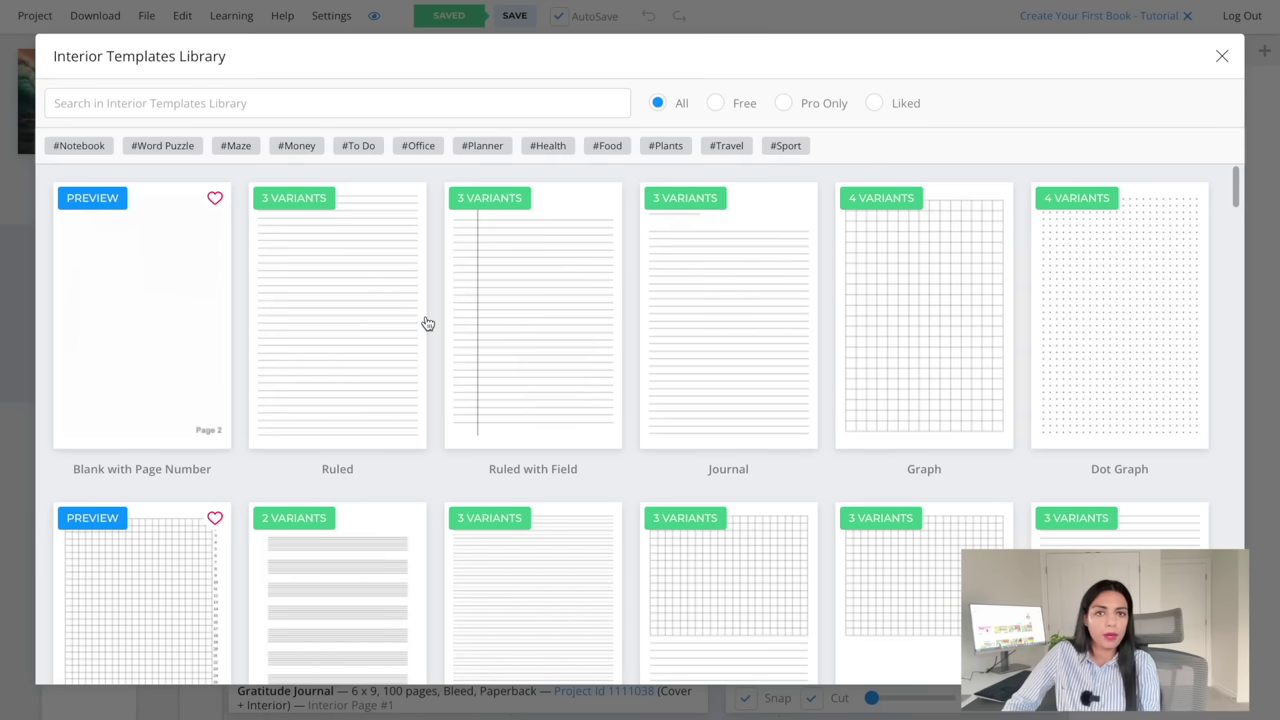
scroll(427, 323, "down", 5)
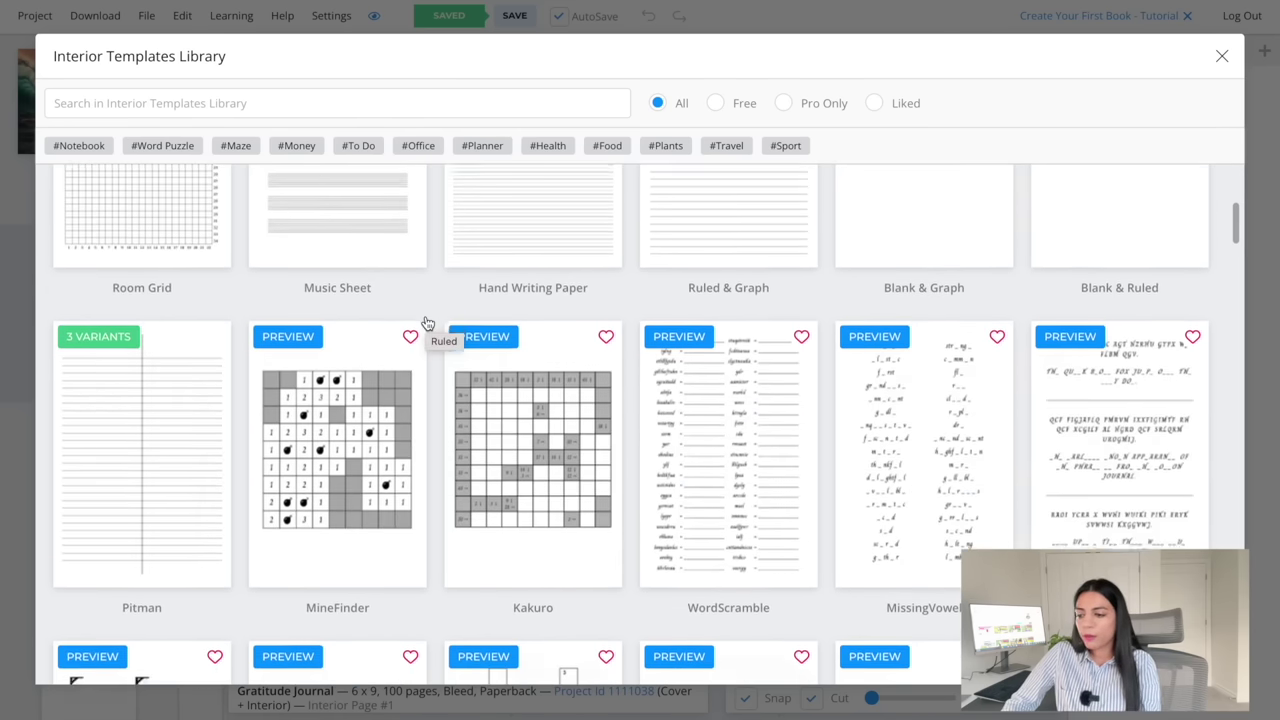
scroll(427, 323, "up", 1)
scroll(427, 323, "up", 4)
left_click(343, 331)
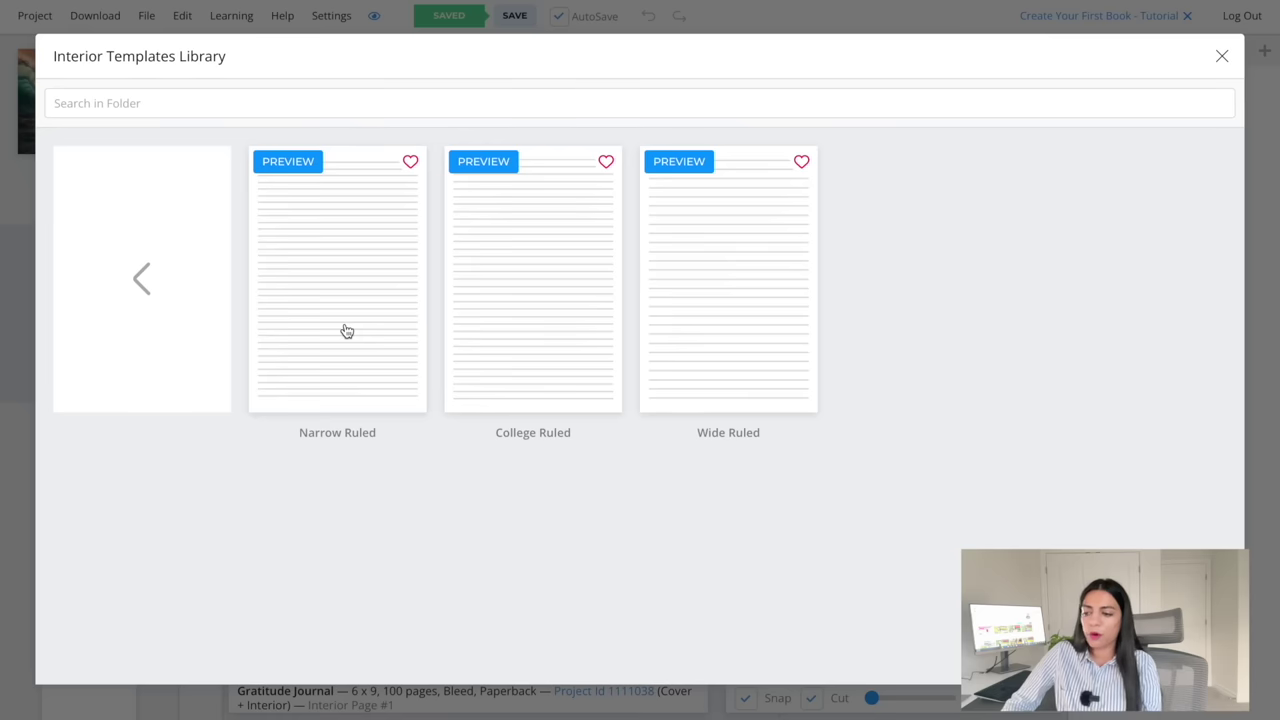
left_click(145, 289)
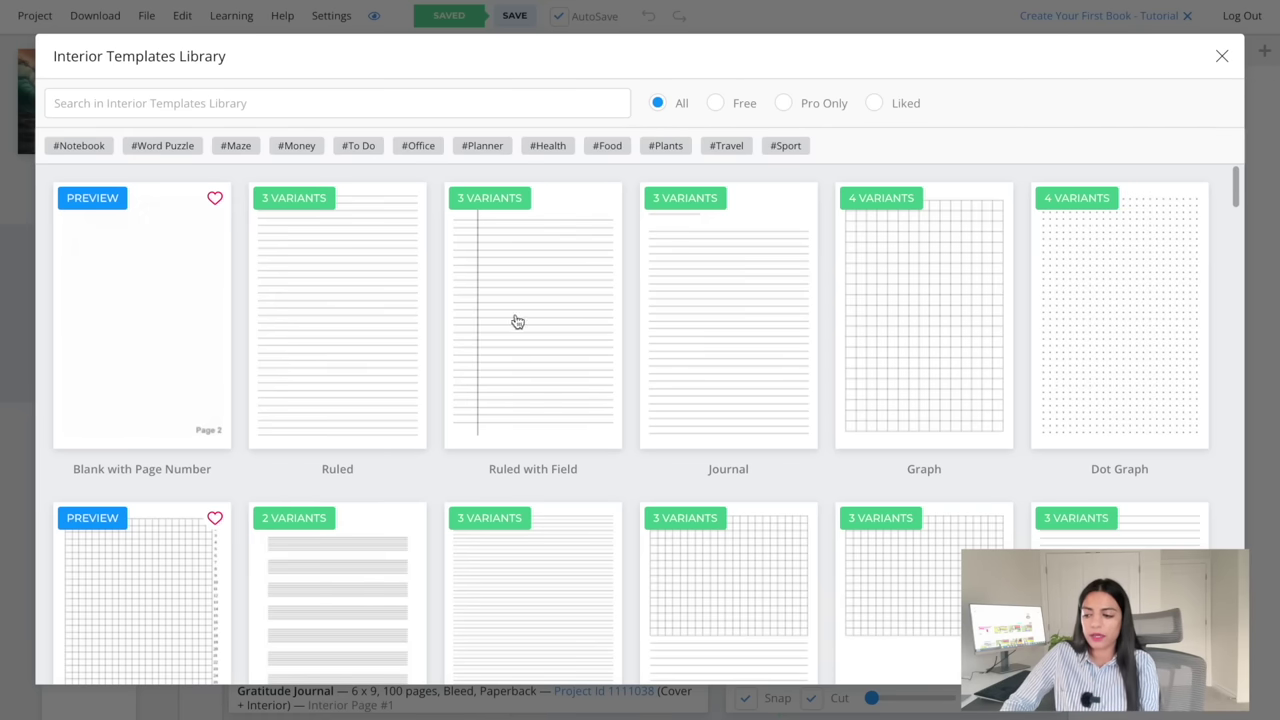
scroll(710, 335, "down", 4)
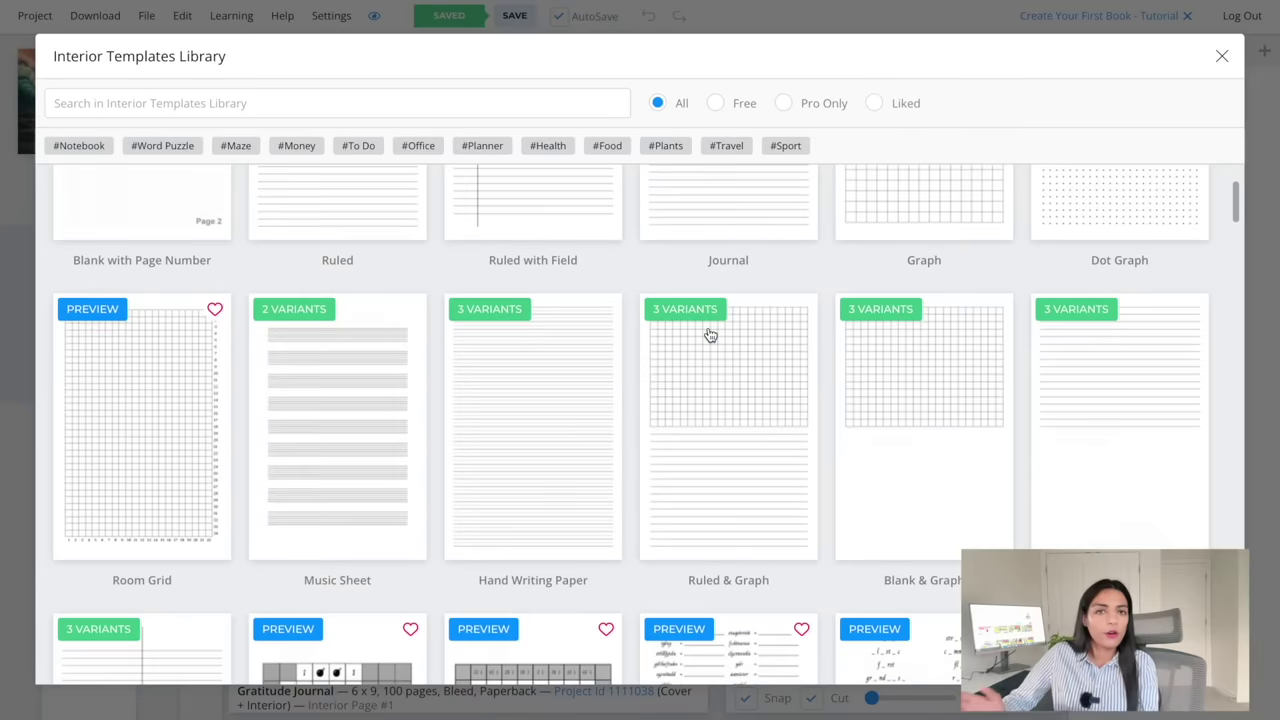
scroll(705, 330, "down", 4)
scroll(702, 325, "up", 8)
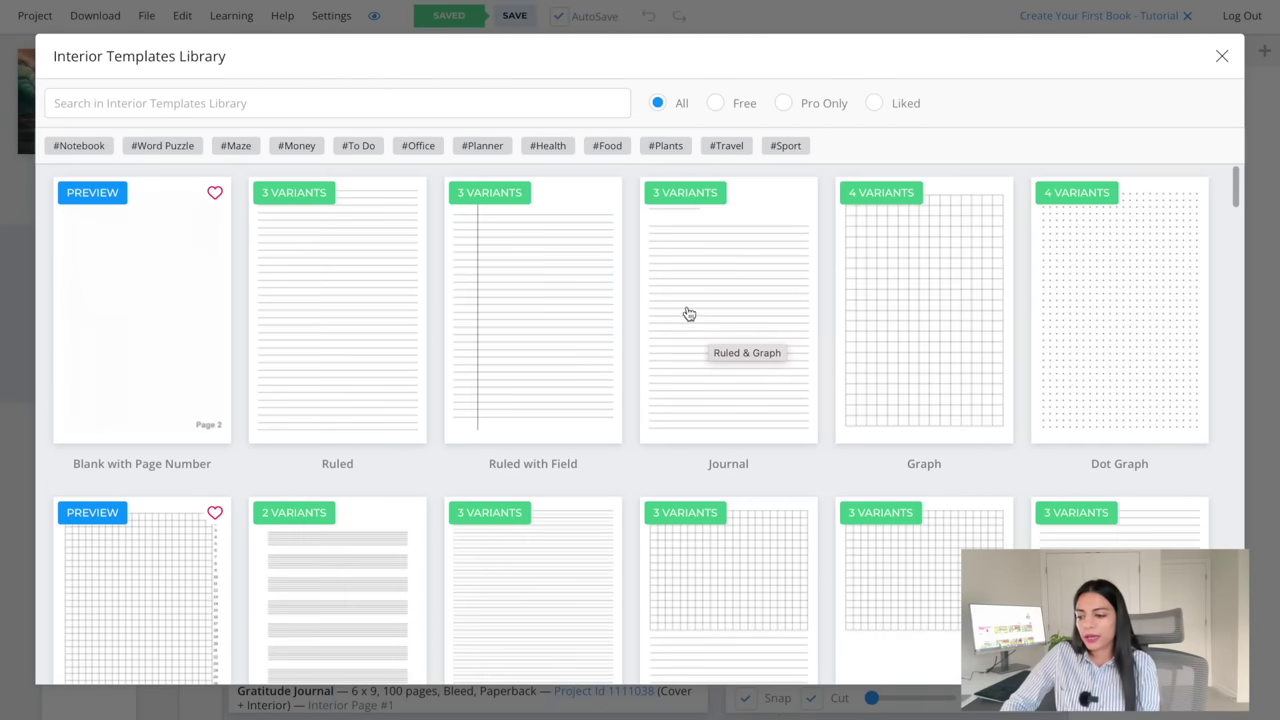
Search the interior templates for "grati" and preview the Gratitude Journal template
left_click(380, 97)
type("grati")
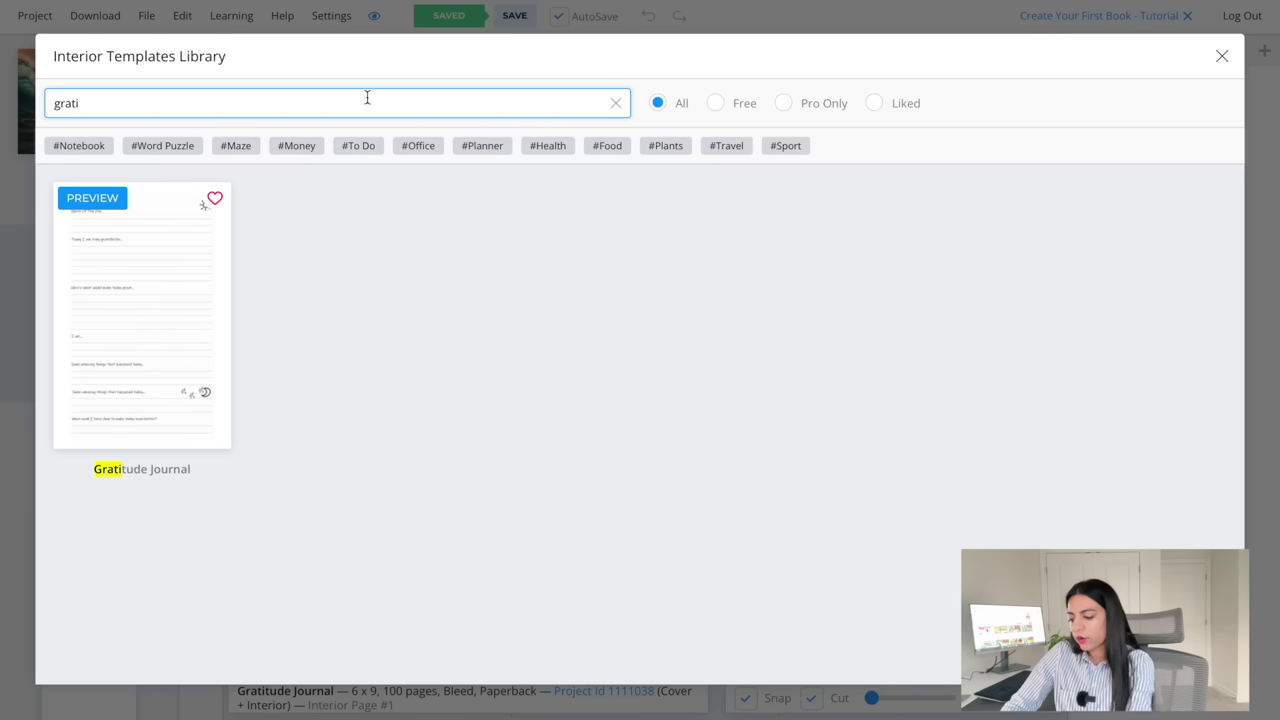
left_click(106, 202)
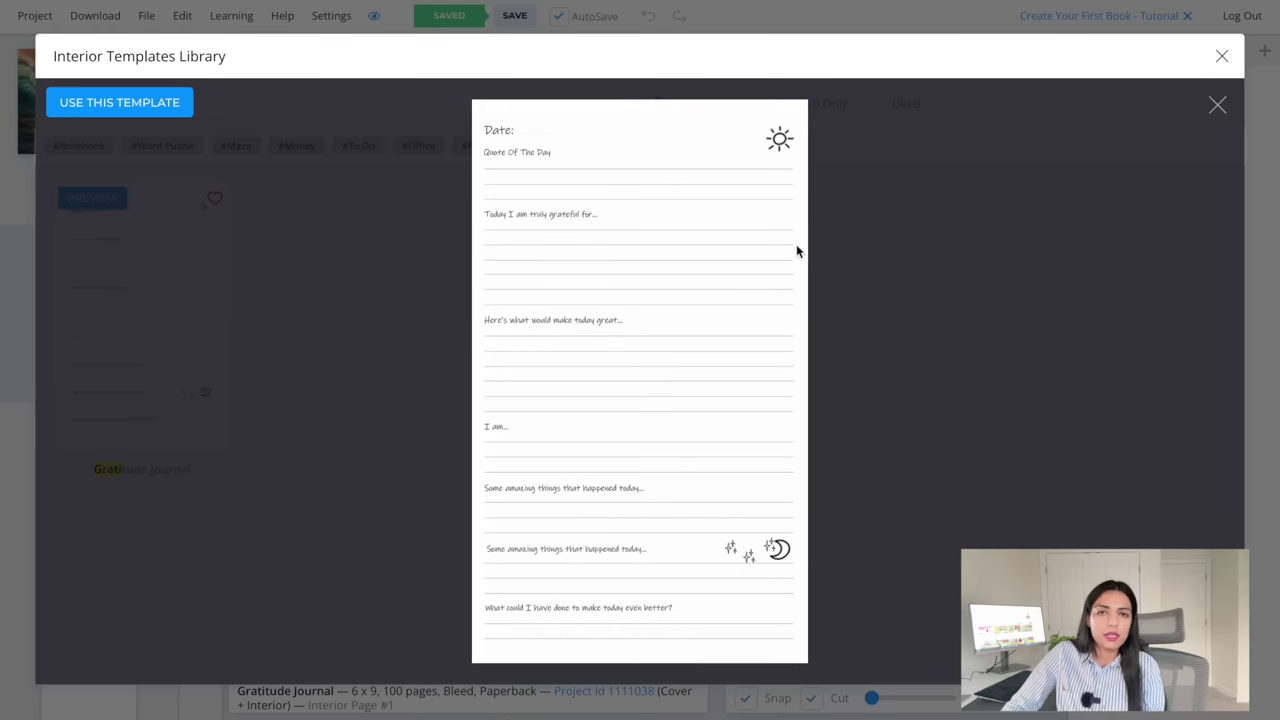